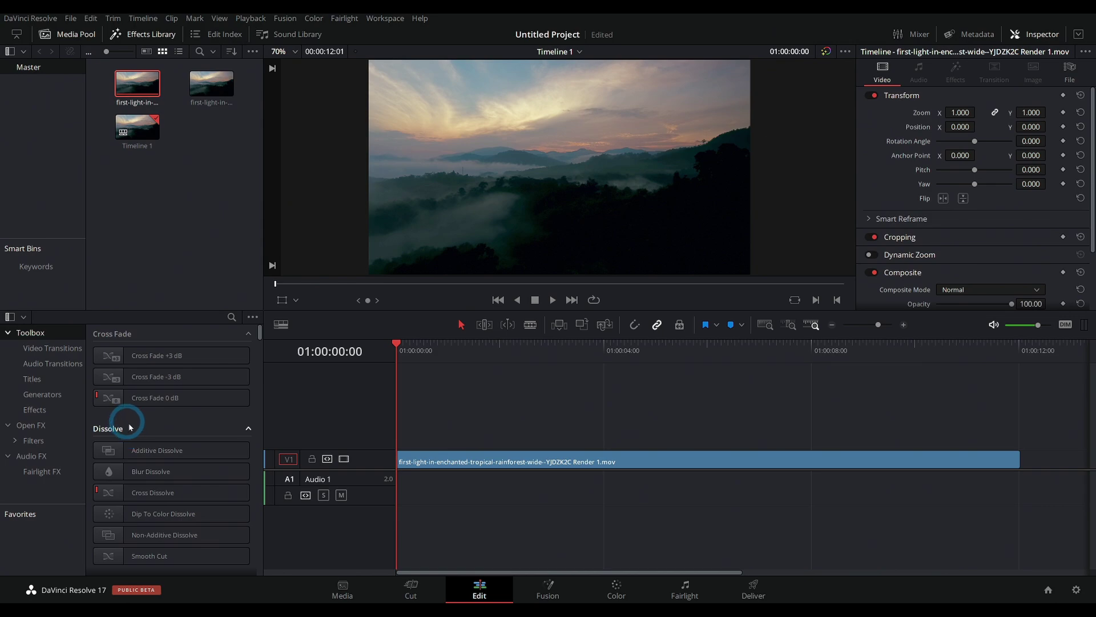
Add a basic Text title from the effects library's Titles collection to a new video track above the landscape clip.
click(138, 85)
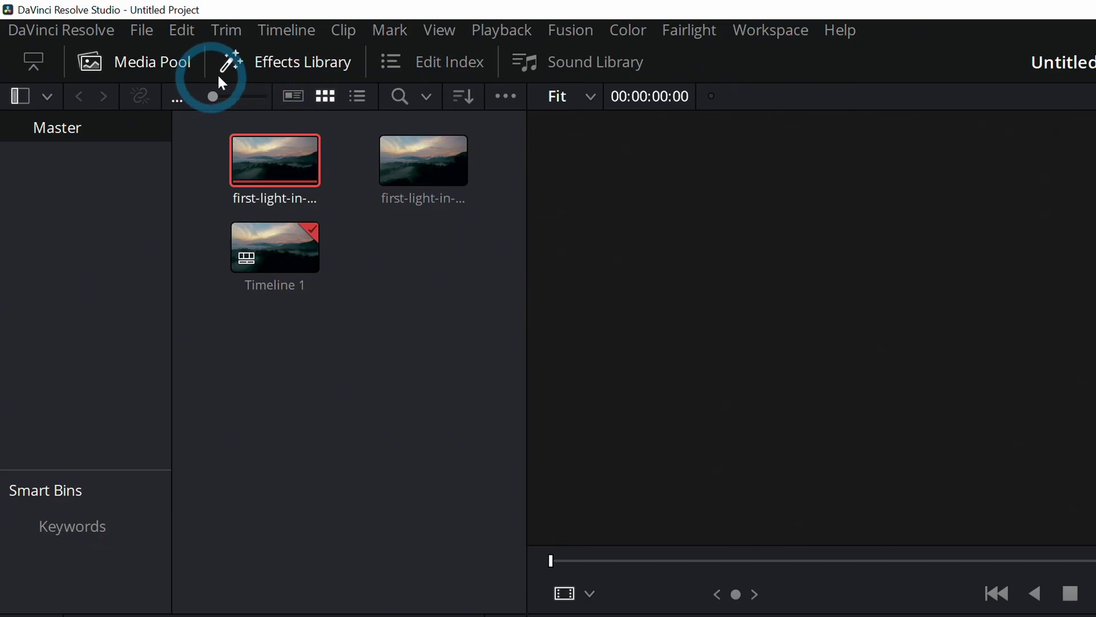
click(306, 64)
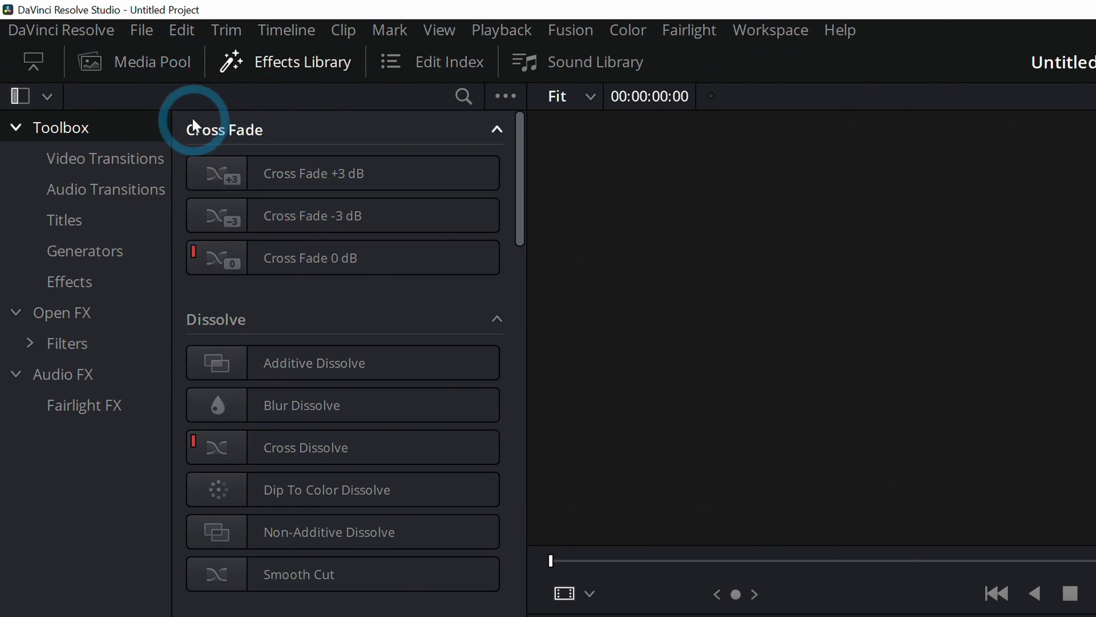
click(73, 221)
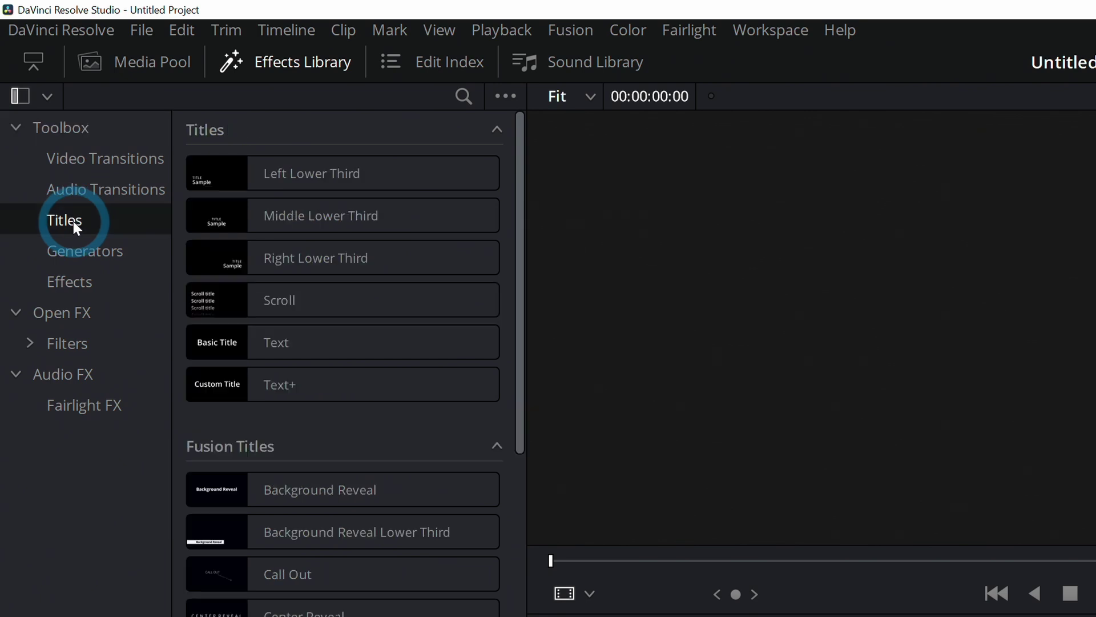
click(302, 403)
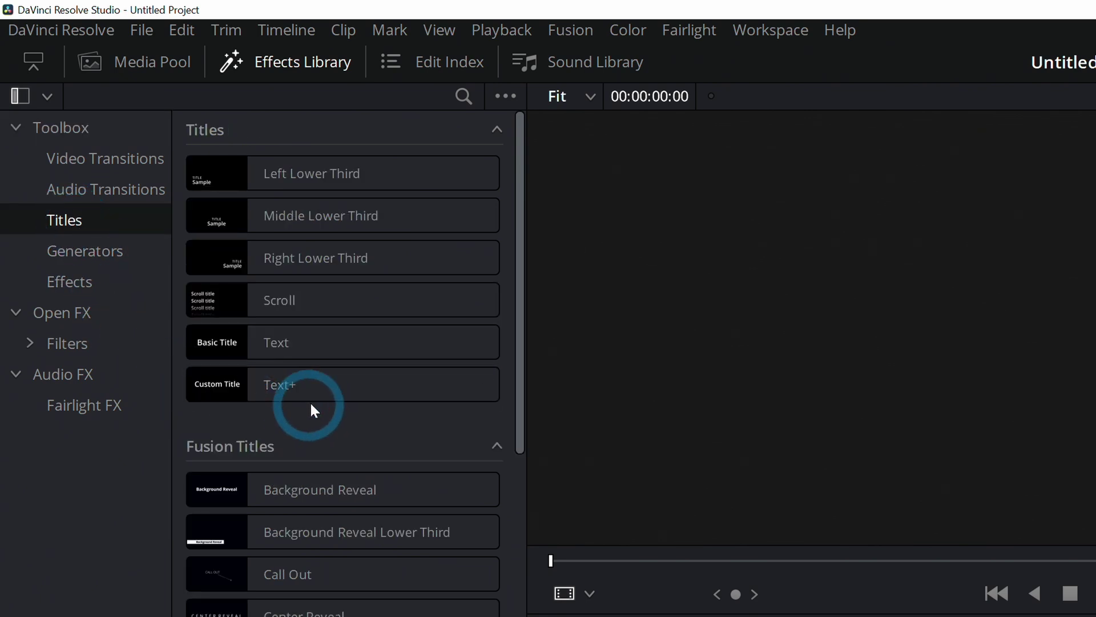
scroll(422, 411, down, 3)
scroll(422, 411, up, 3)
click(422, 407)
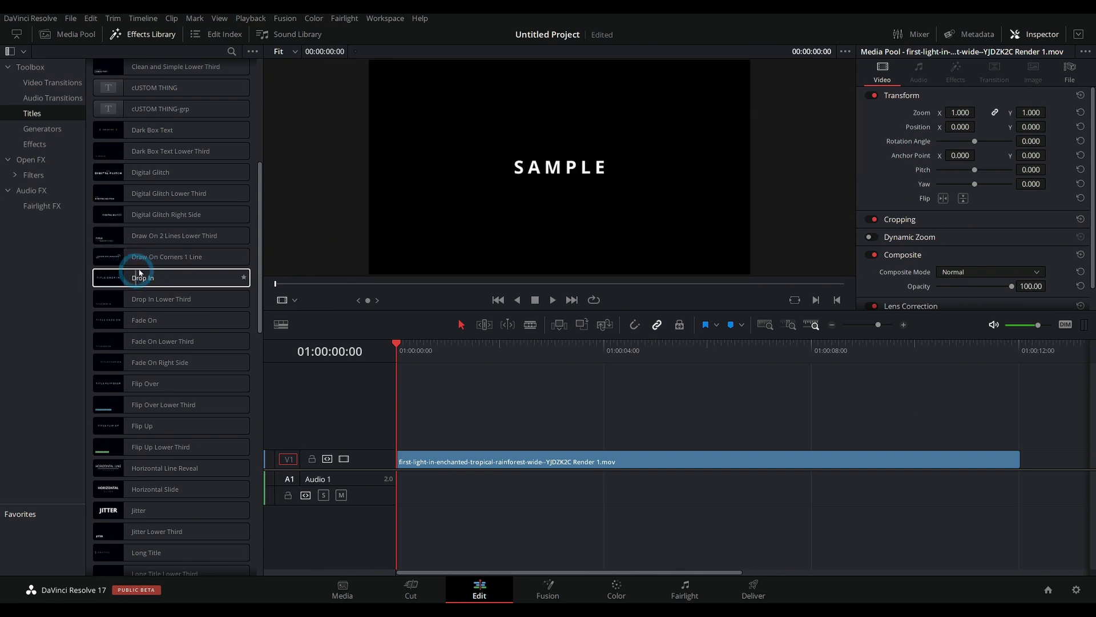
scroll(145, 276, up, 8)
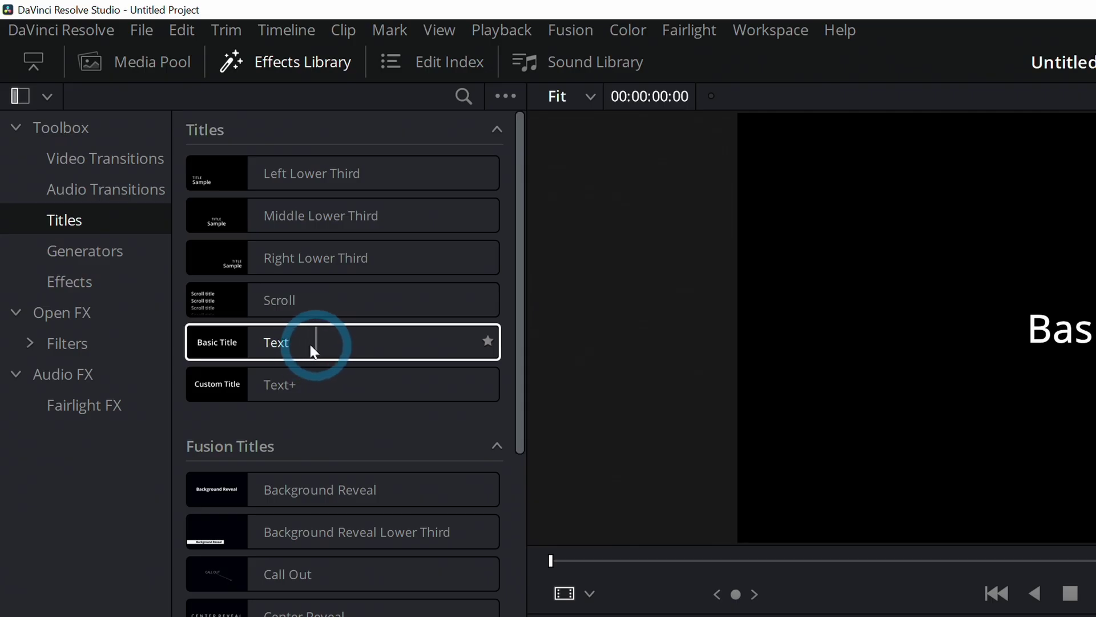
drag(296, 349, 459, 446)
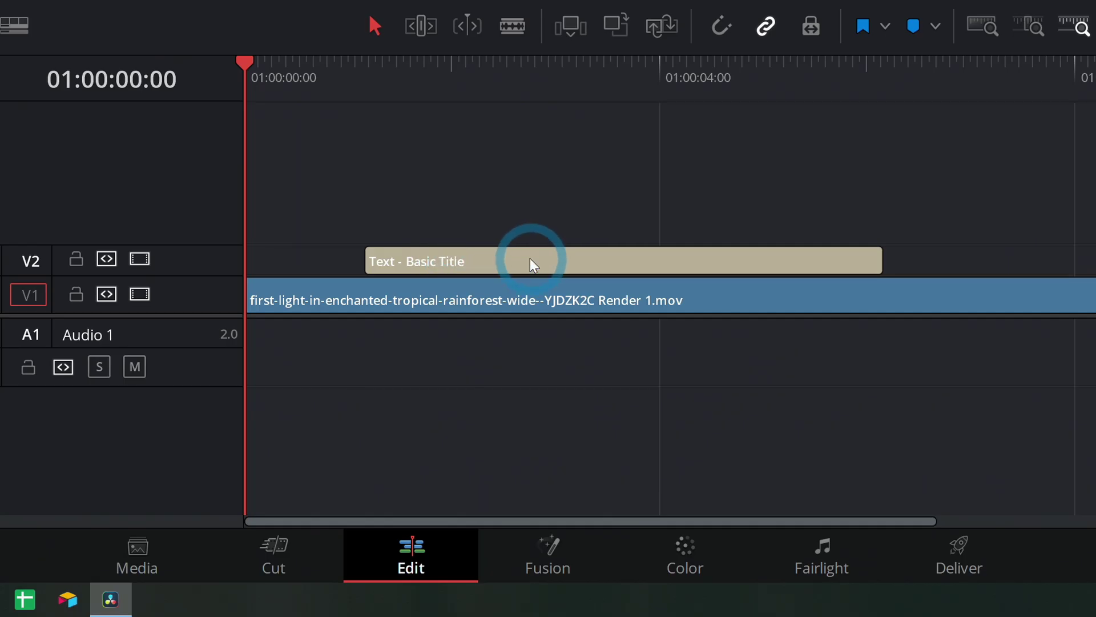
Align the Text title with the start of the landscape clip and extend it to the clip's end, with snapping enabled.
drag(533, 263, 342, 262)
drag(753, 255, 1016, 439)
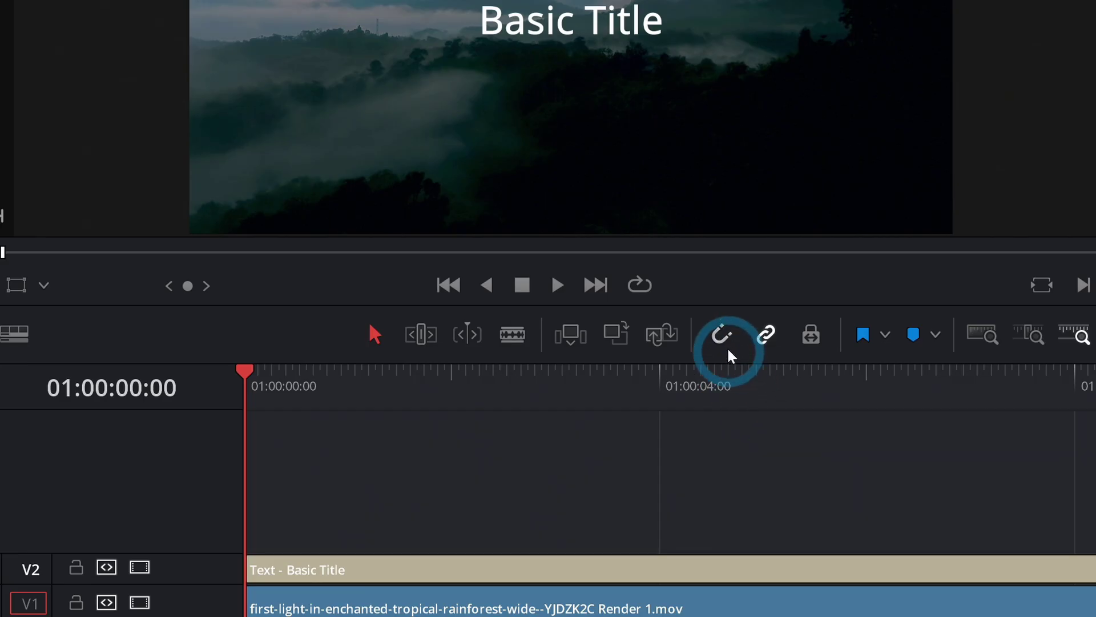
click(726, 337)
drag(858, 569, 934, 570)
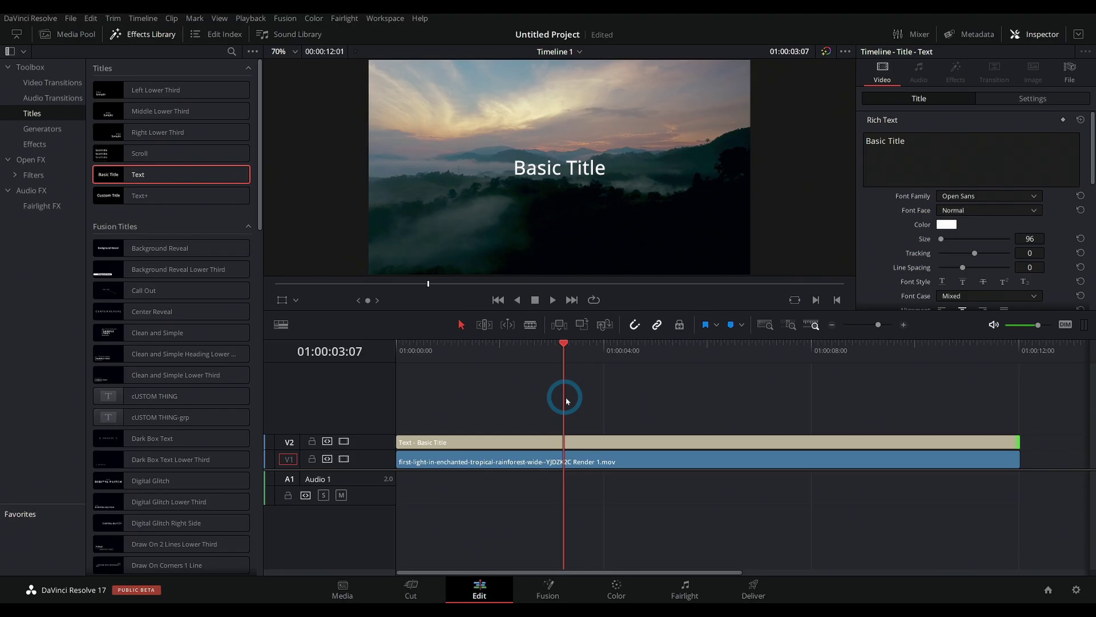
Move the playhead to 01:00:05:06 and replace the Text title's wording with "Mountains Are Epic".
drag(567, 401, 667, 421)
click(597, 443)
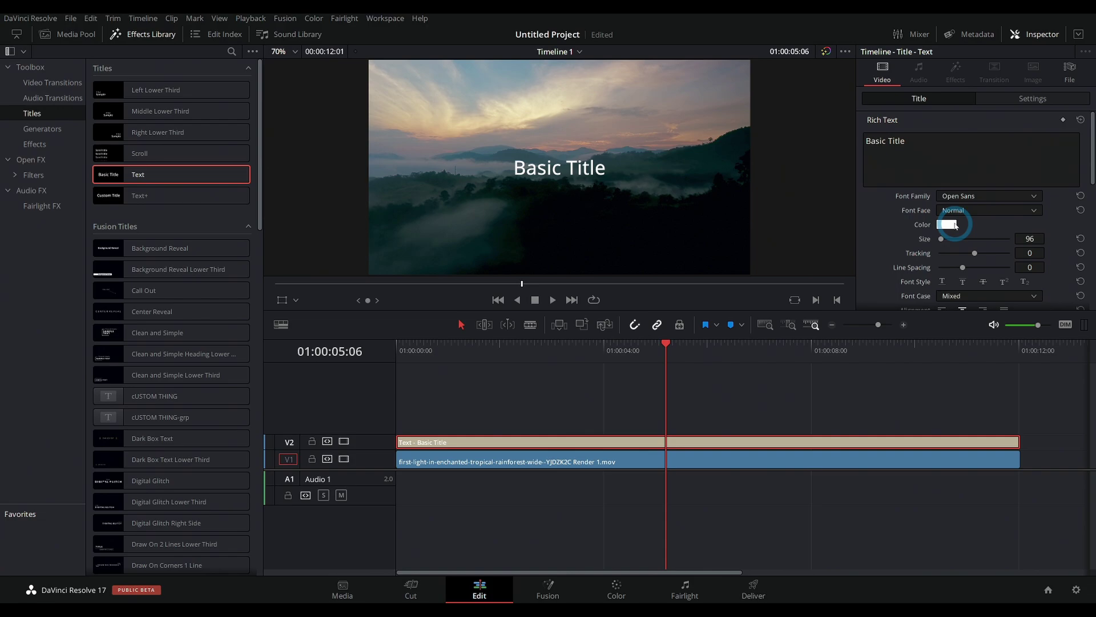
click(924, 142)
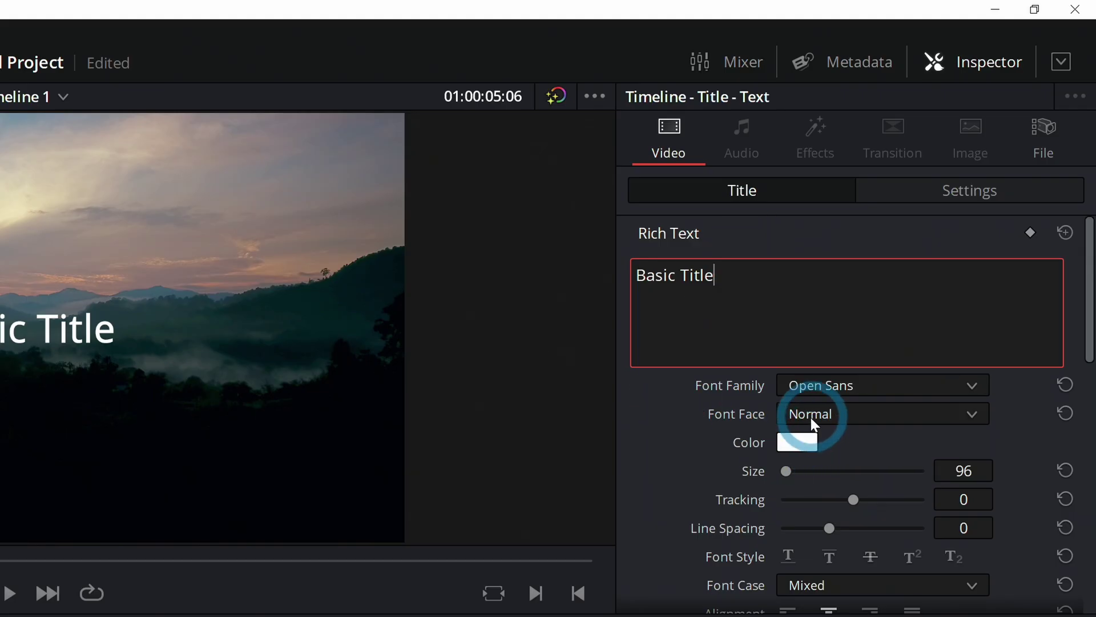
click(761, 310)
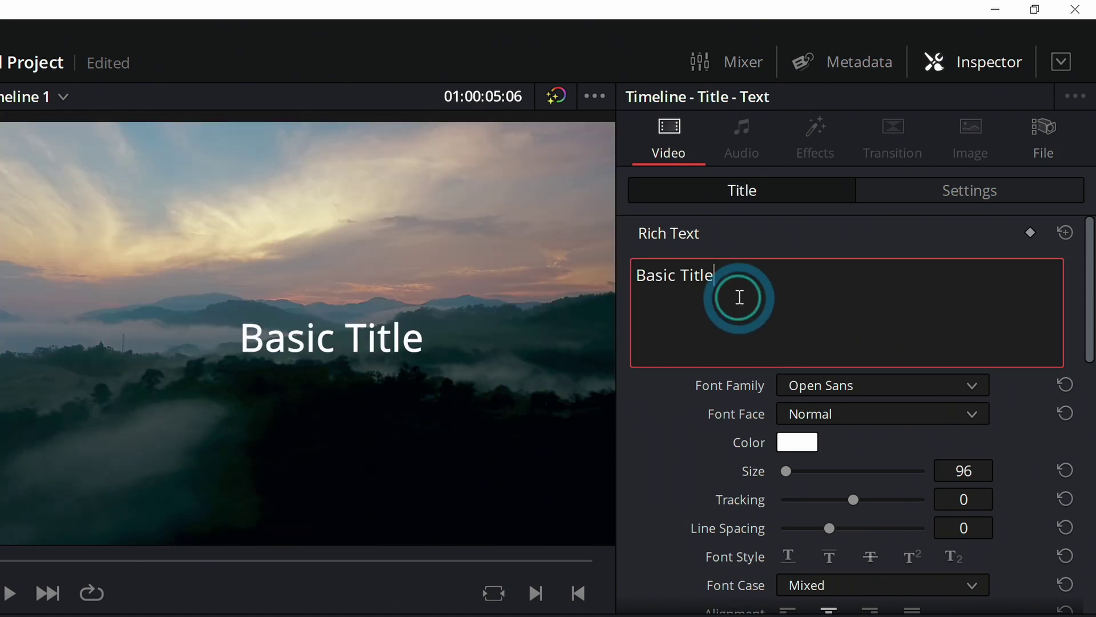
drag(734, 294, 643, 274)
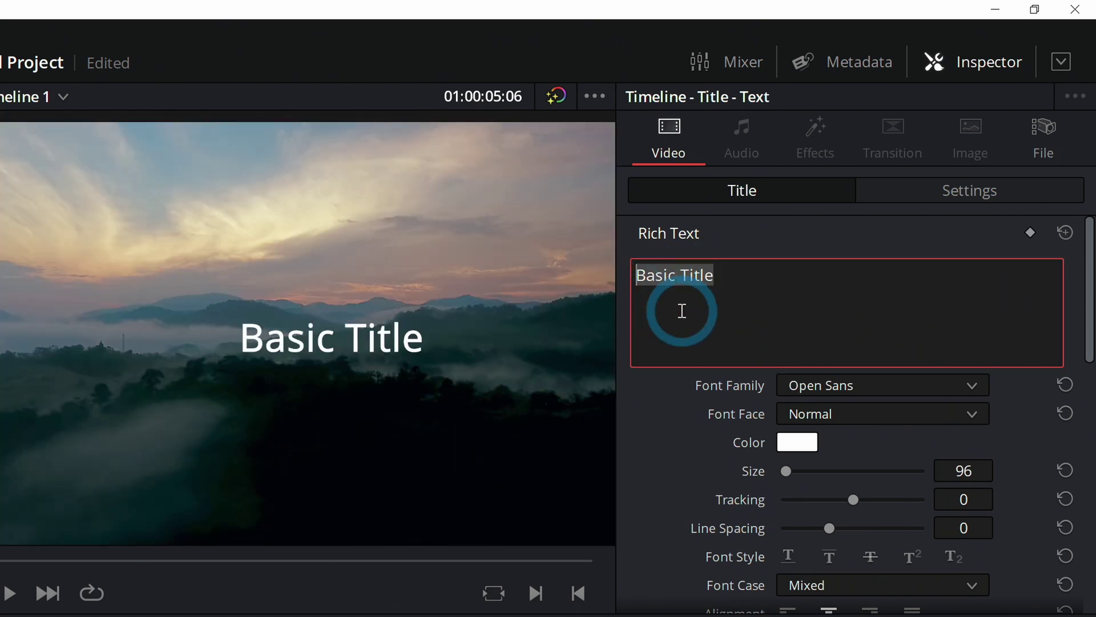
text(Mountains Are Epic)
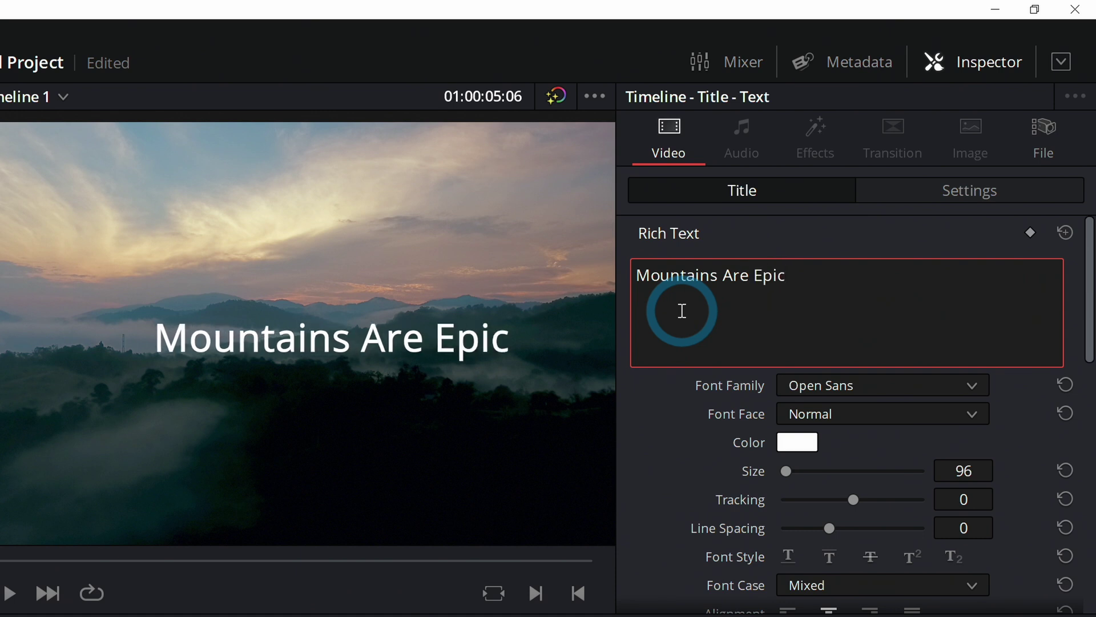
Set the title's font family to Reem Kufi and retype its text in capitals as "MOUNTAINS ARE EPIC".
drag(681, 310, 783, 274)
click(882, 385)
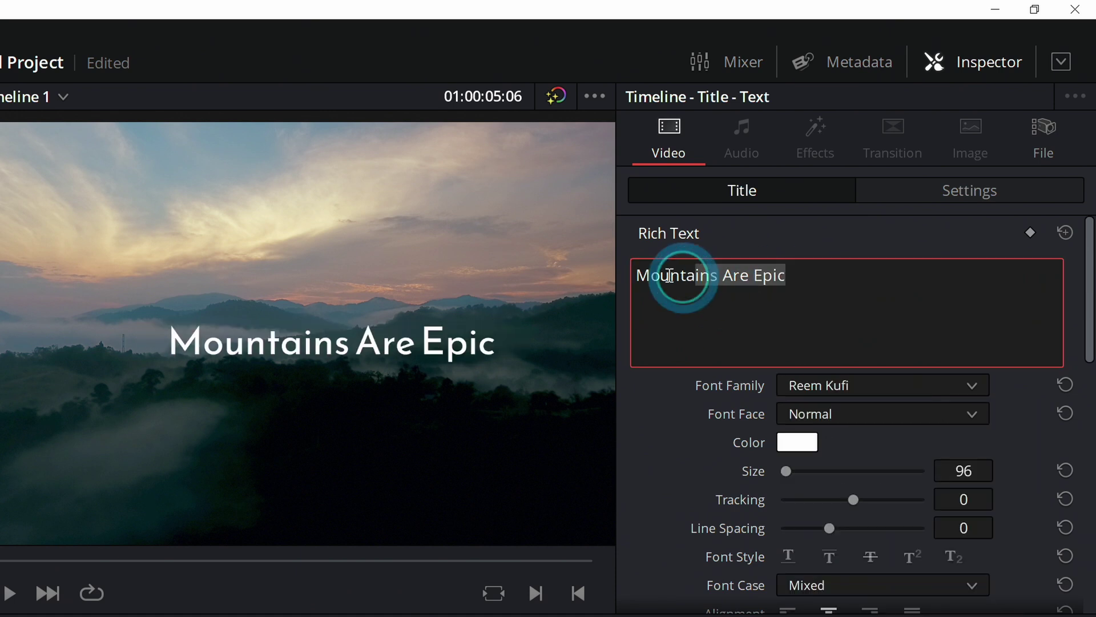
drag(669, 275, 636, 275)
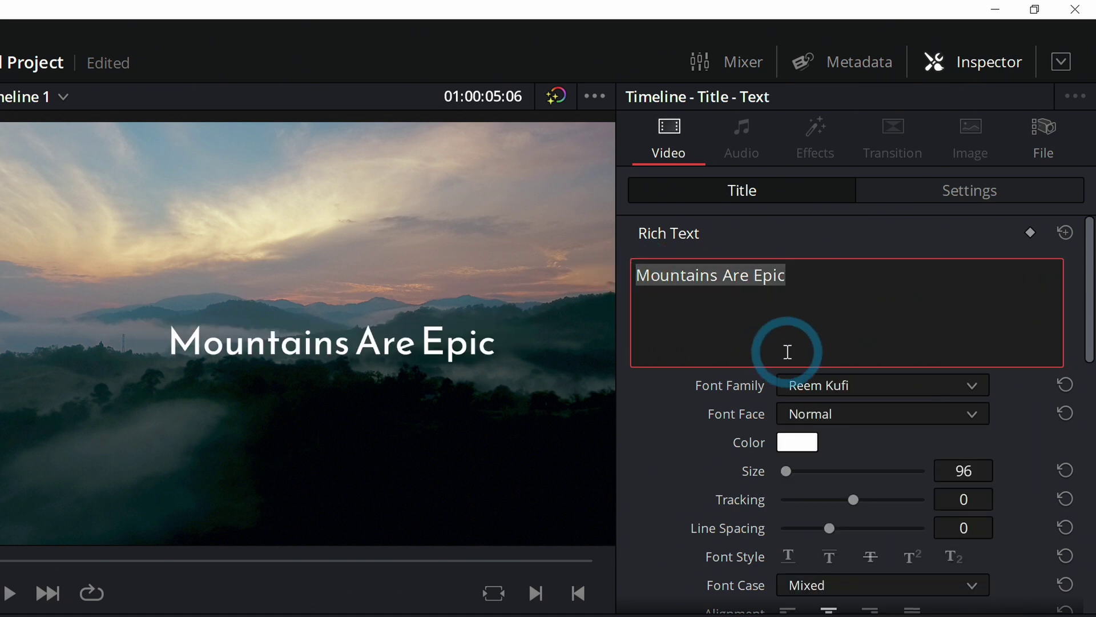
text(MOUNTA)
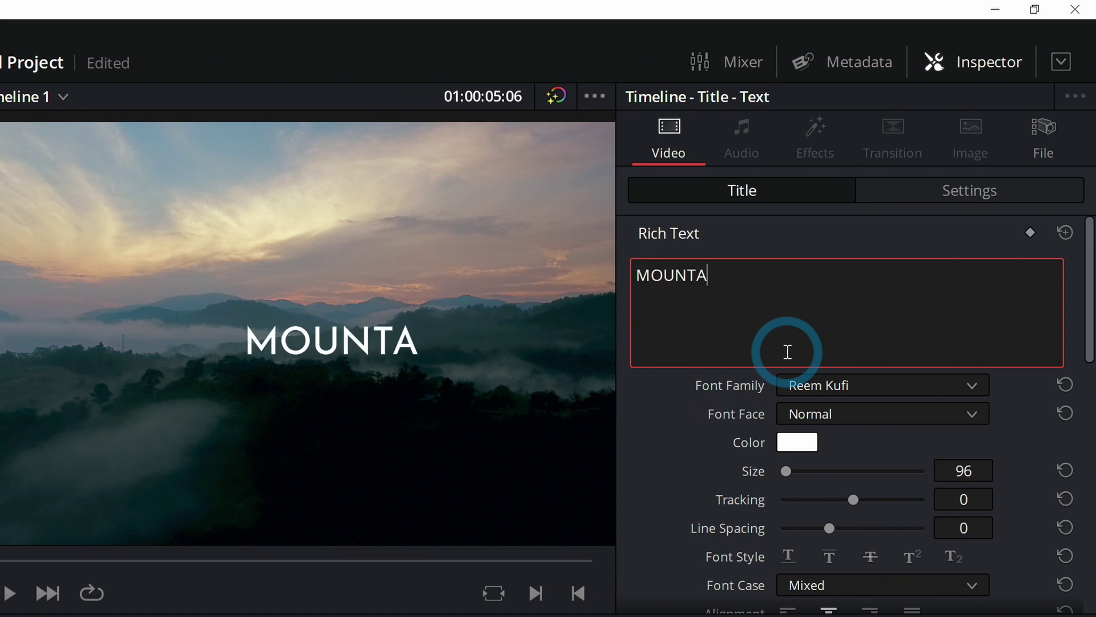
text(INS ARE EPIC)
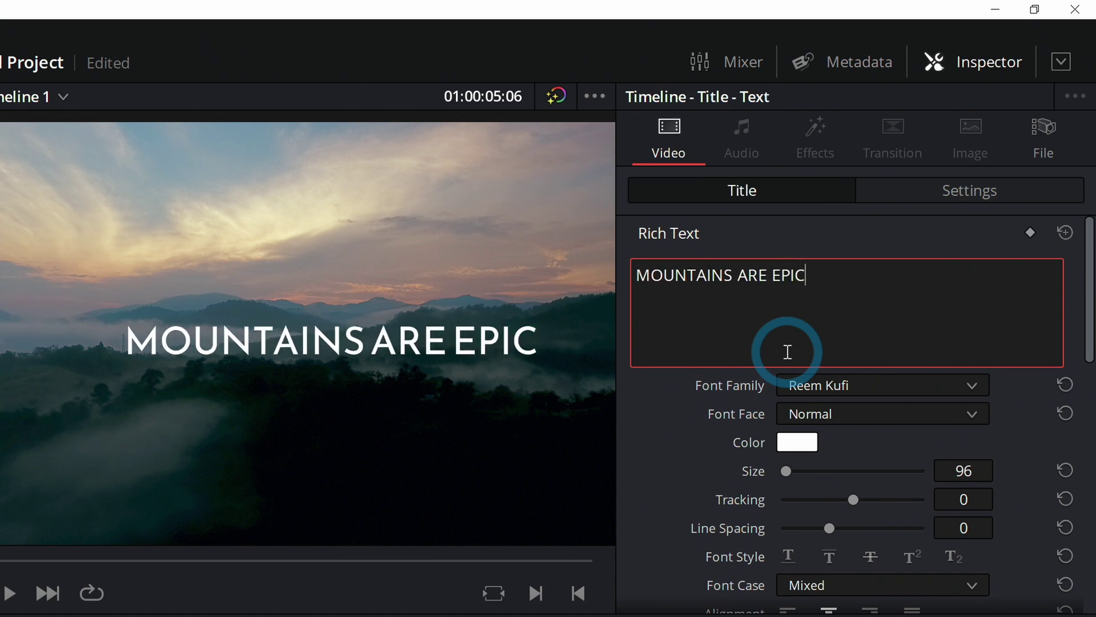
click(407, 398)
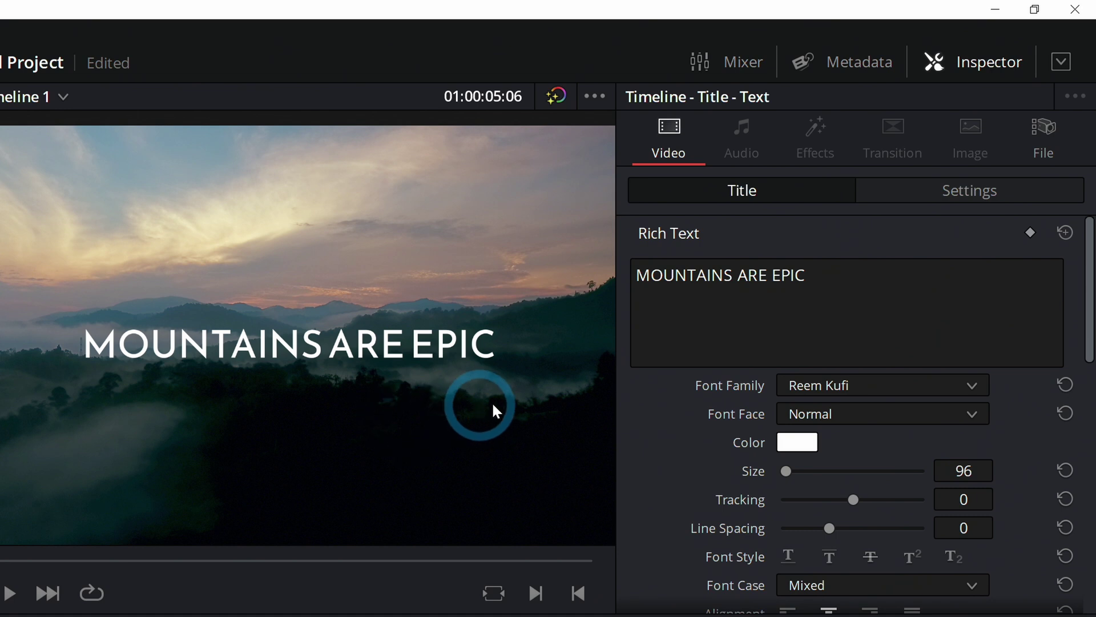
Set the title's font size to 134 and its tracking to 9.
click(791, 471)
drag(792, 477, 788, 474)
drag(853, 500, 858, 501)
Offset the title's drop shadow by 10 in X and -9 in Y.
scroll(691, 477, down, 3)
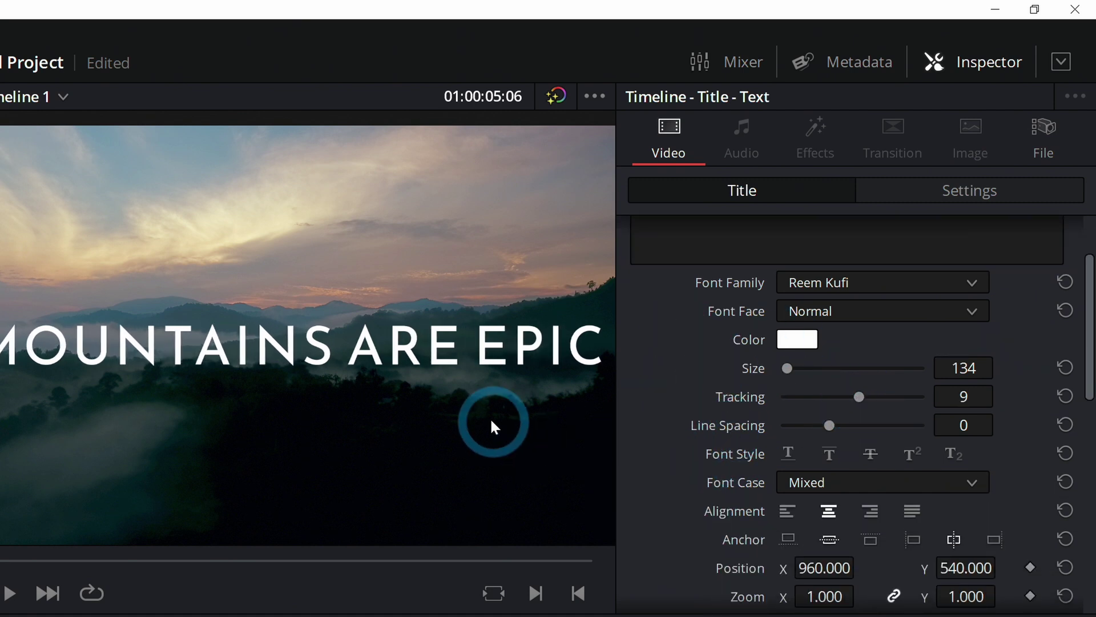
scroll(442, 422, down, 1)
scroll(446, 428, down, 3)
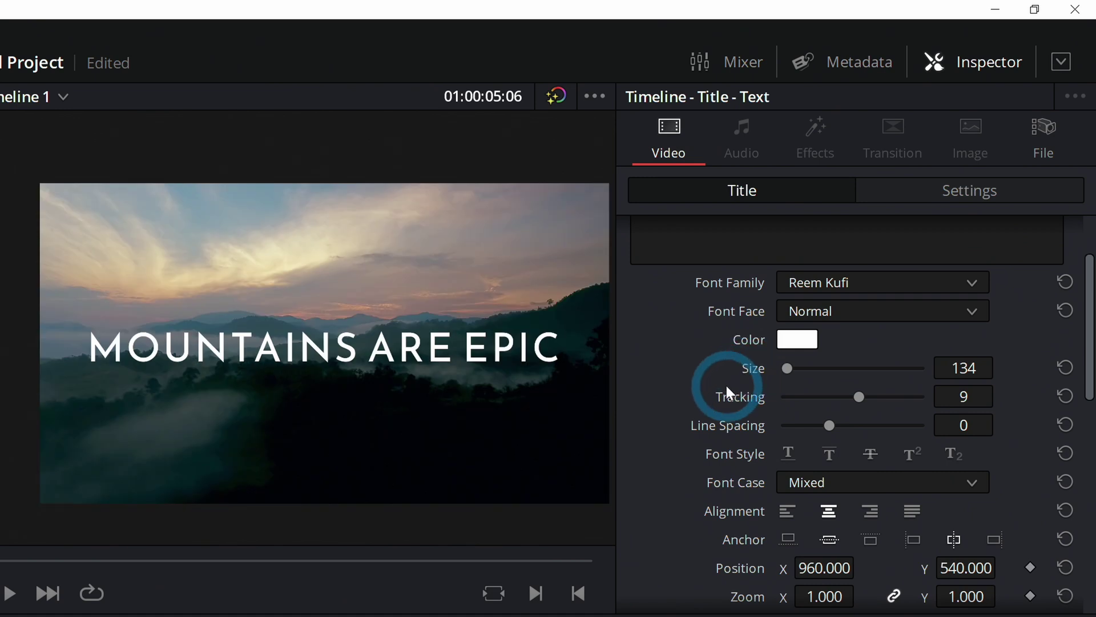
scroll(726, 385, down, 4)
scroll(727, 388, down, 5)
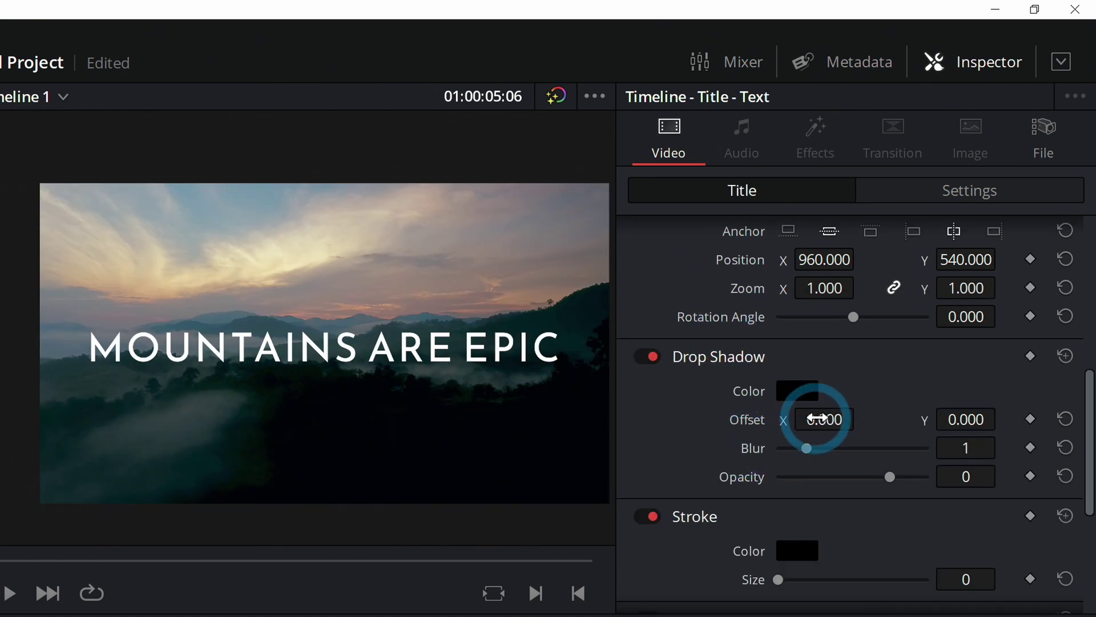
scroll(320, 399, up, 5)
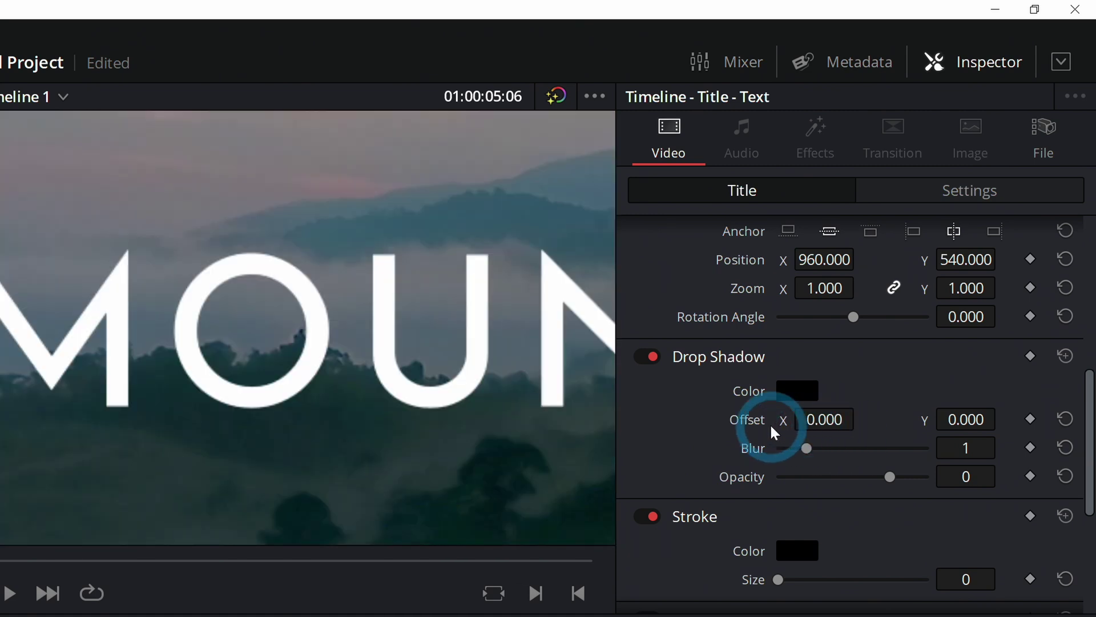
drag(817, 420, 832, 419)
mouse_move(966, 419)
mouse_down()
mouse_move(987, 419)
mouse_move(961, 421)
mouse_up()
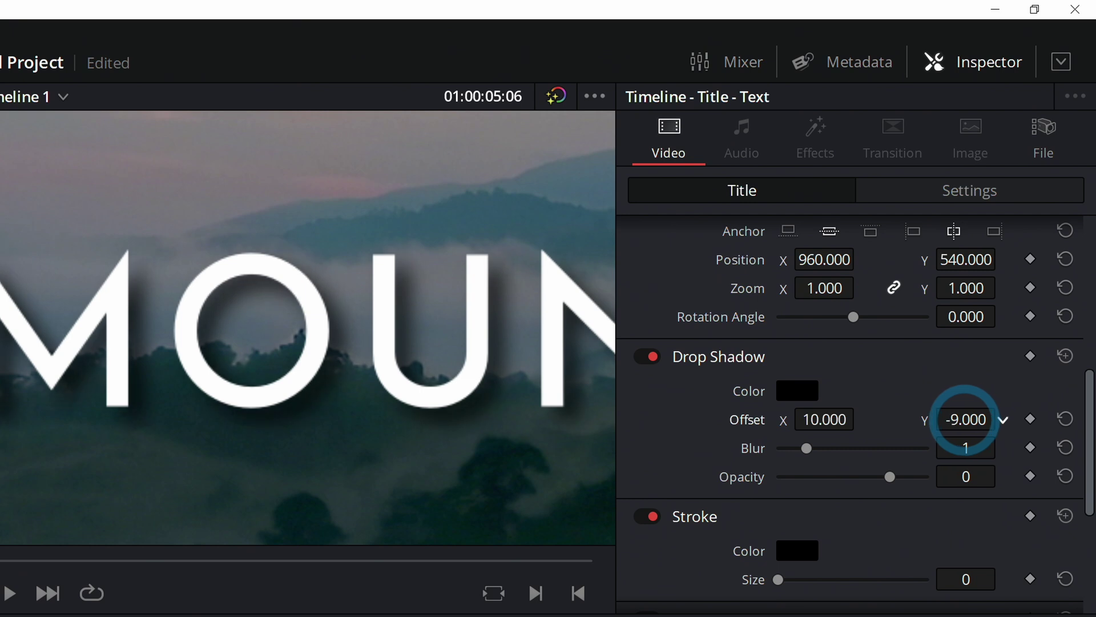
Set the drop shadow's blur to 2 and tighten its offset to 3 in X and -4 in Y.
click(808, 450)
drag(808, 449, 780, 448)
drag(839, 419, 821, 416)
drag(968, 418, 959, 419)
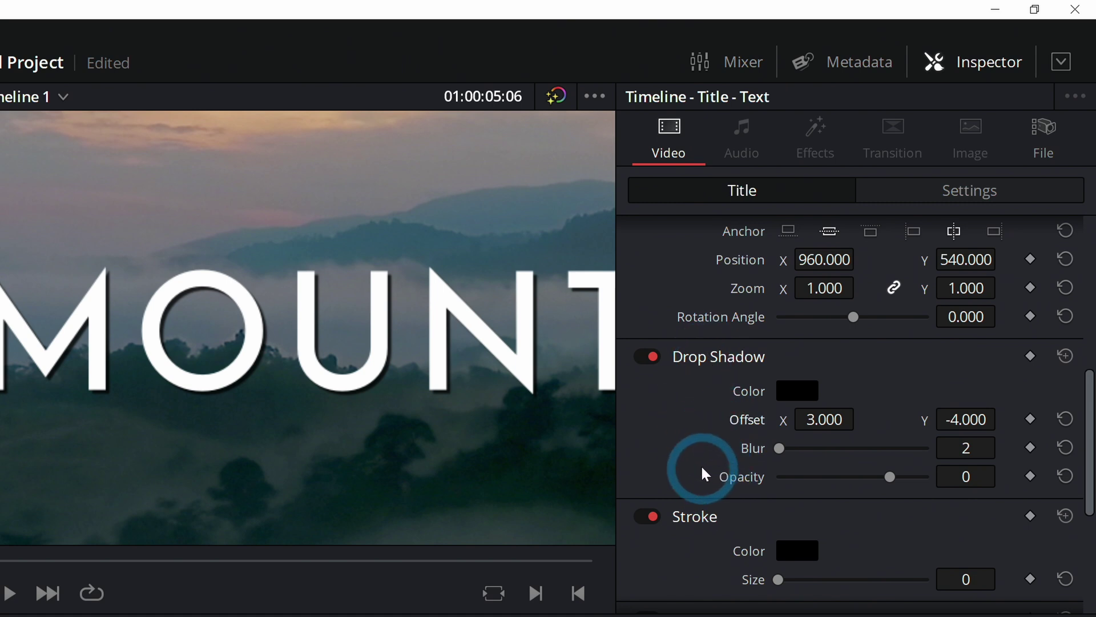
Add a stroke of size 2 to the title and make its color dark red.
scroll(703, 465, down, 5)
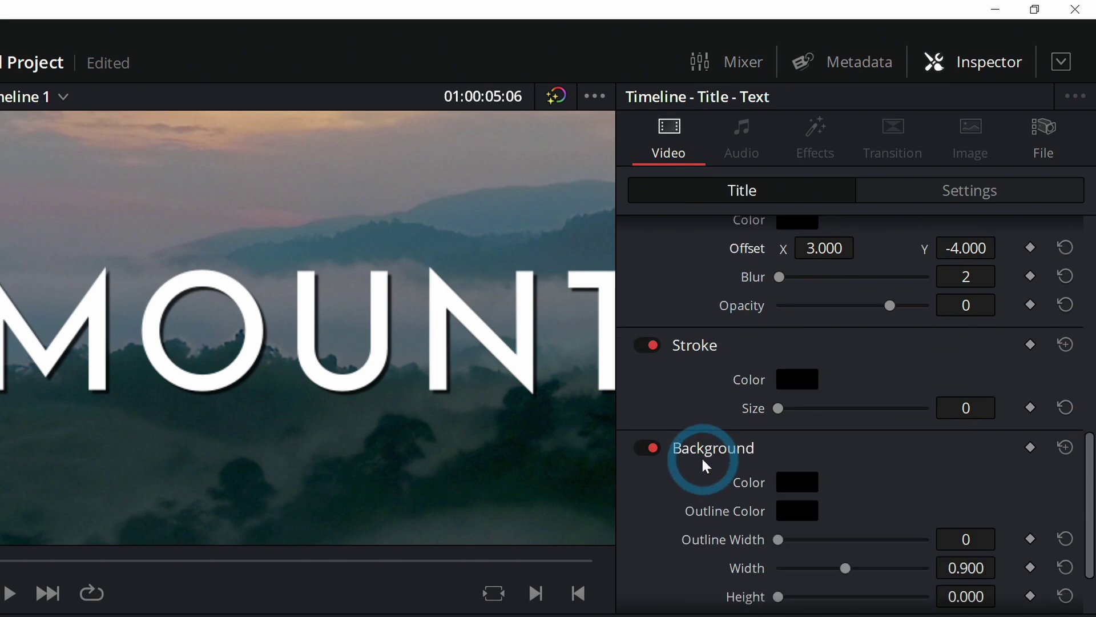
drag(787, 417, 796, 408)
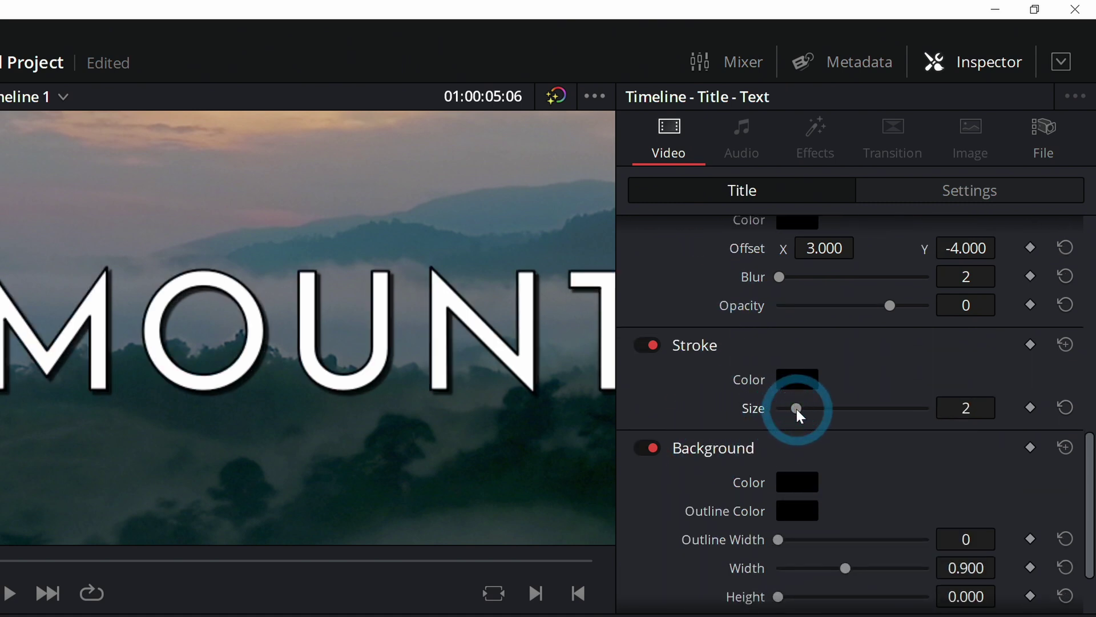
click(796, 379)
click(9, 408)
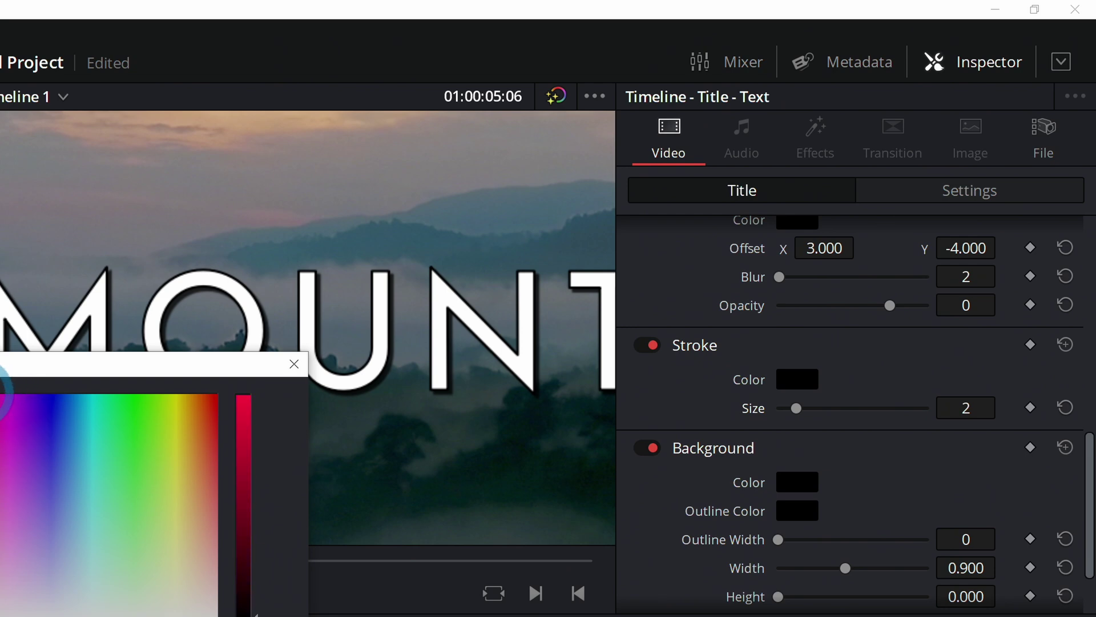
click(241, 453)
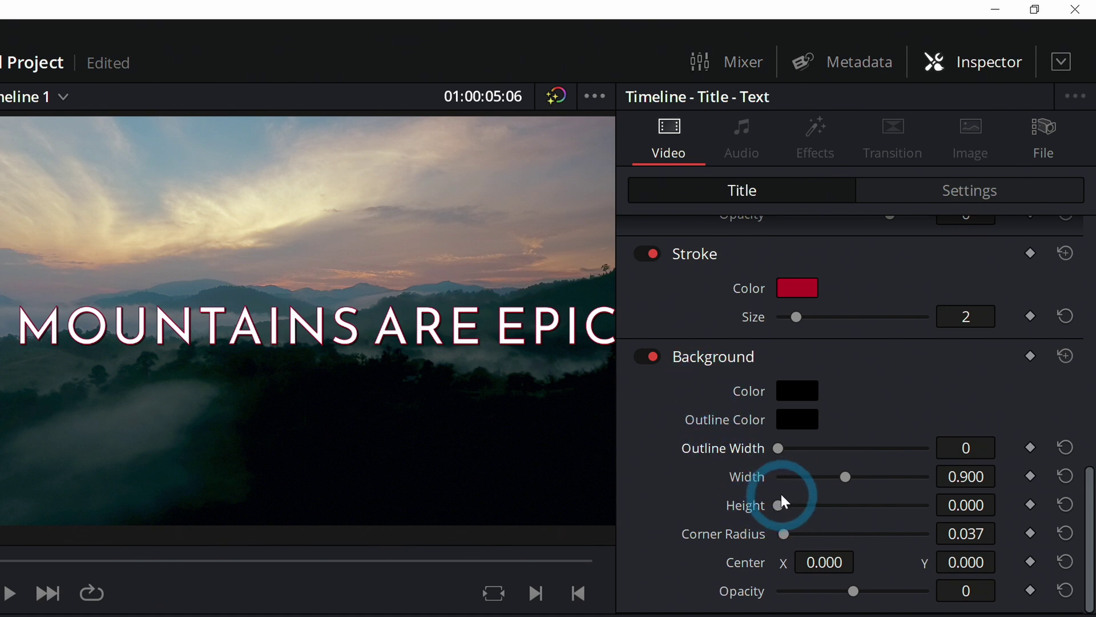
Give the title a background with width 0.901, height 0.229, corner radius 0, center Y -15 and opacity 62.
drag(765, 505, 792, 503)
scroll(392, 406, down, 2)
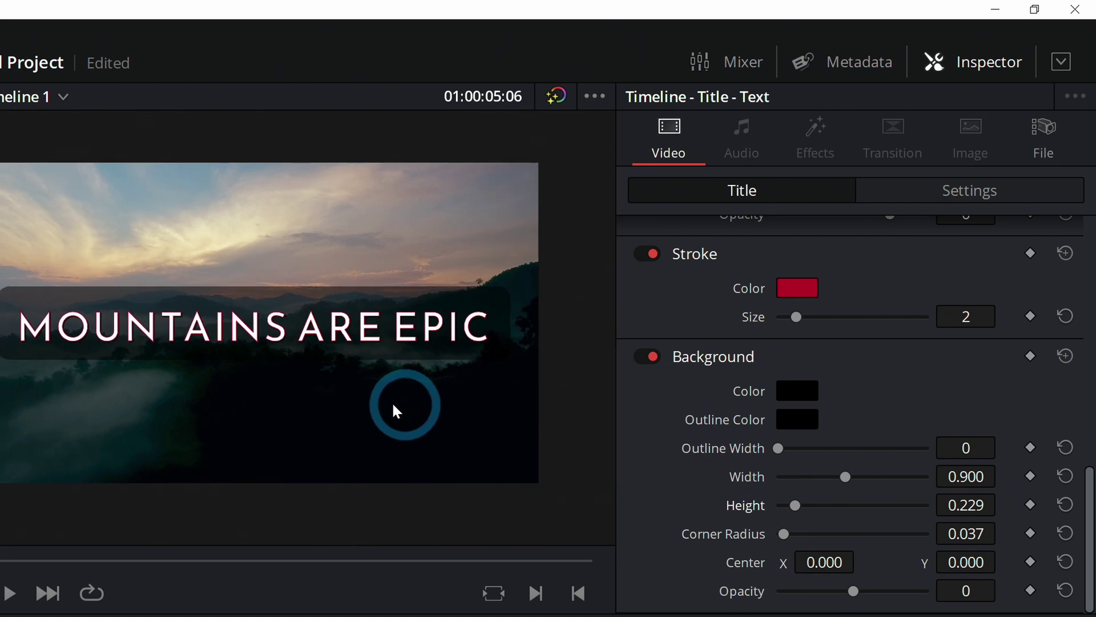
drag(357, 404, 411, 407)
mouse_move(955, 565)
mouse_down()
mouse_move(940, 567)
mouse_move(960, 564)
mouse_up()
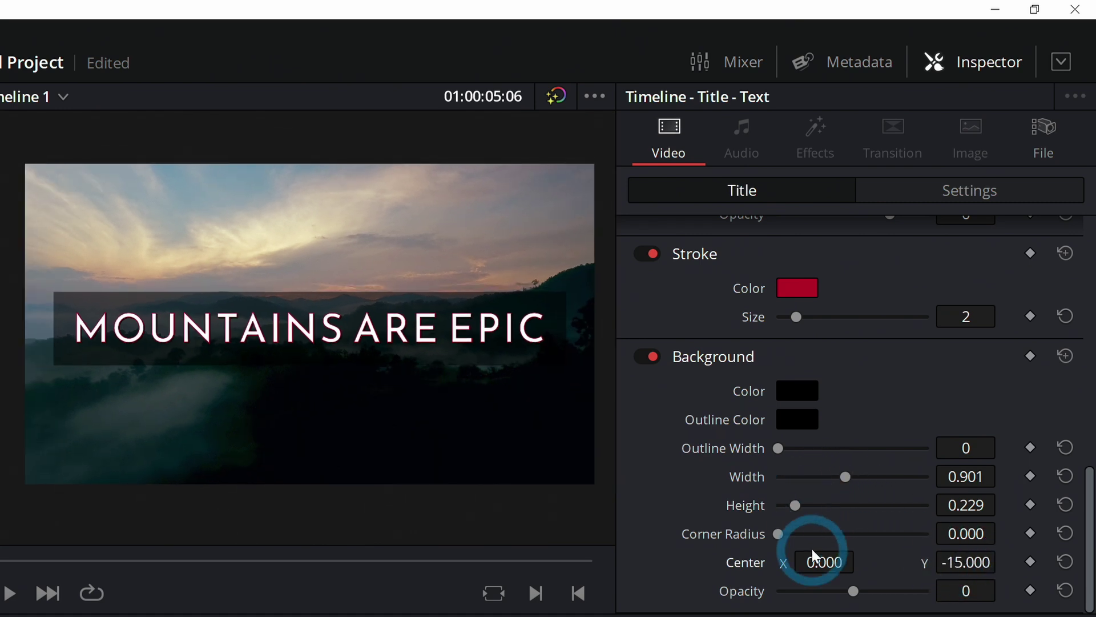
drag(854, 590, 870, 593)
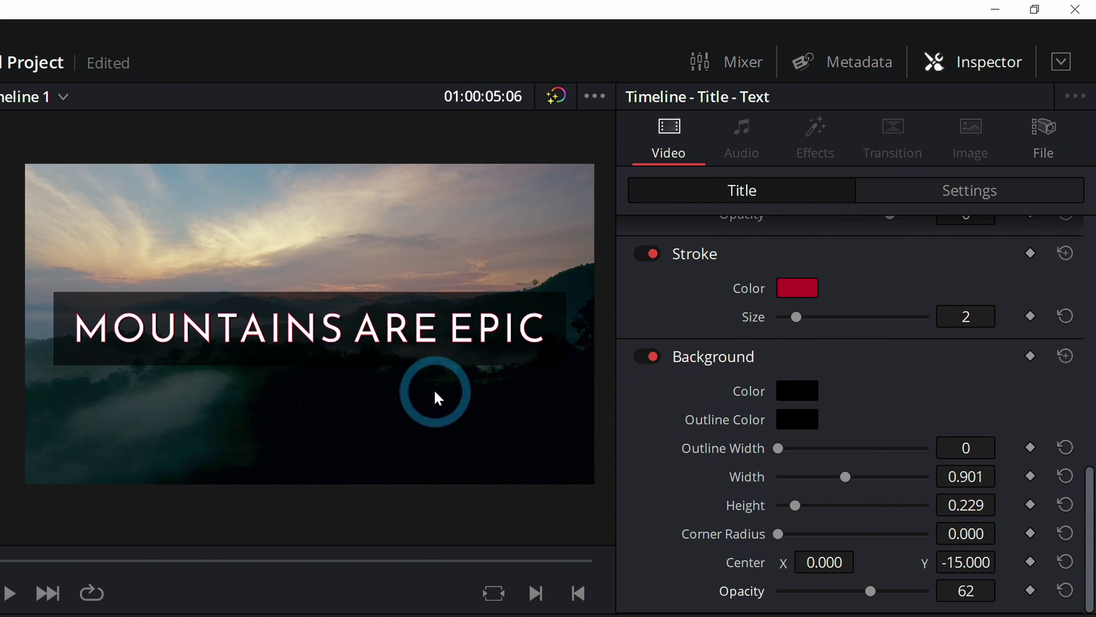
Replace the basic title on V2 with a Text+ title that spans the full length of the landscape clip.
scroll(712, 452, up, 10)
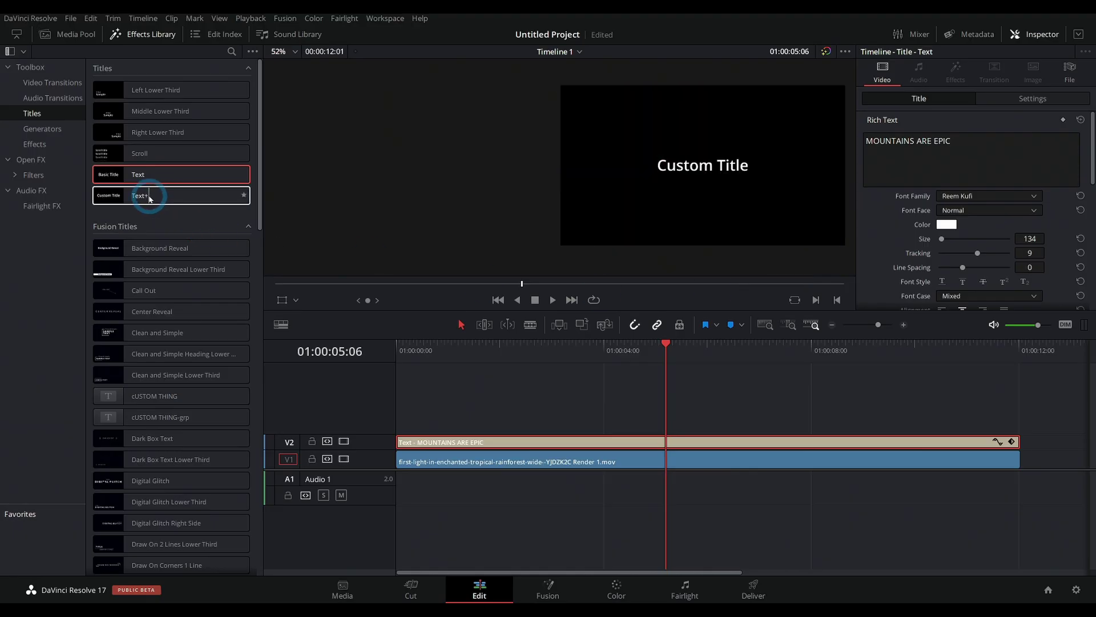
key(Delete)
drag(137, 195, 394, 447)
drag(651, 441, 1020, 441)
Set the Text+ title on V2 to read "MOUNTAINS ARE VERY GOOD" in the Reem Kufi Regular font.
click(681, 439)
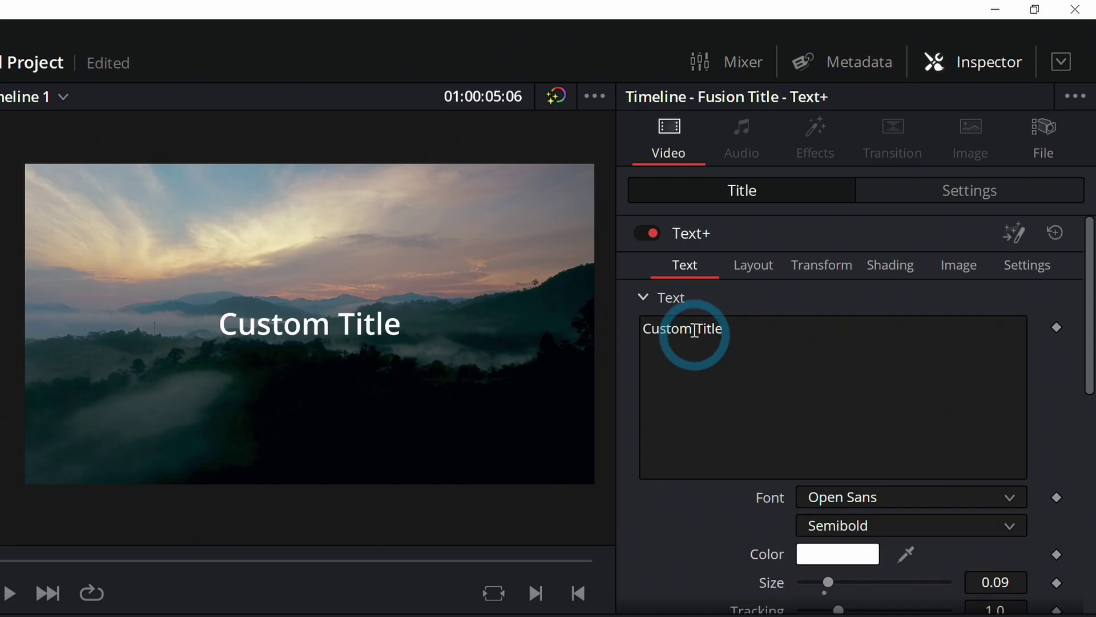
click(893, 168)
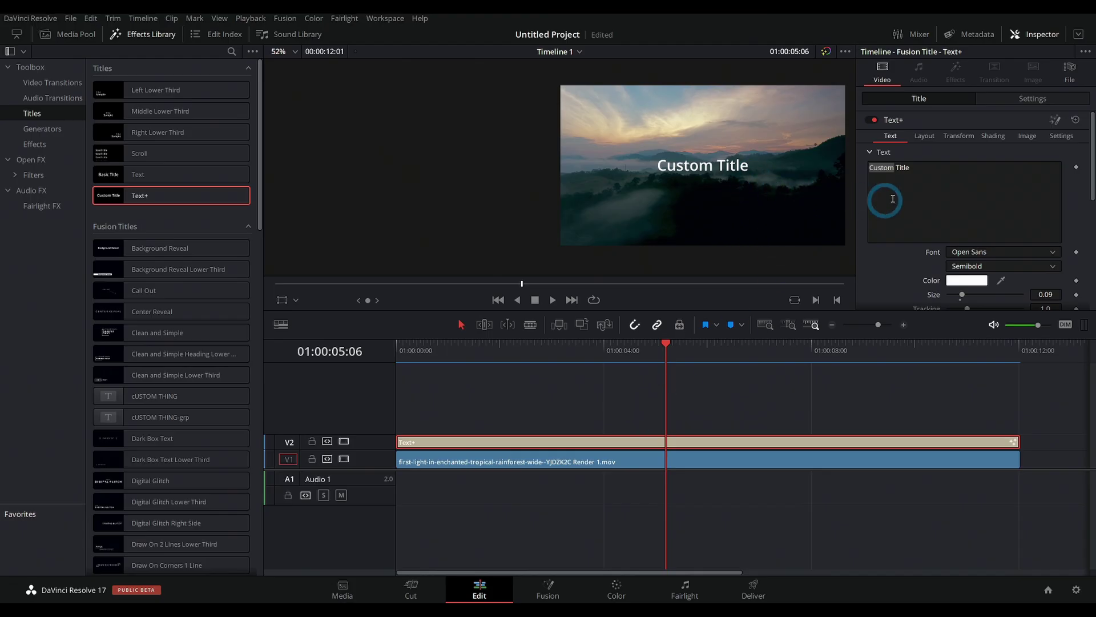
click(894, 171)
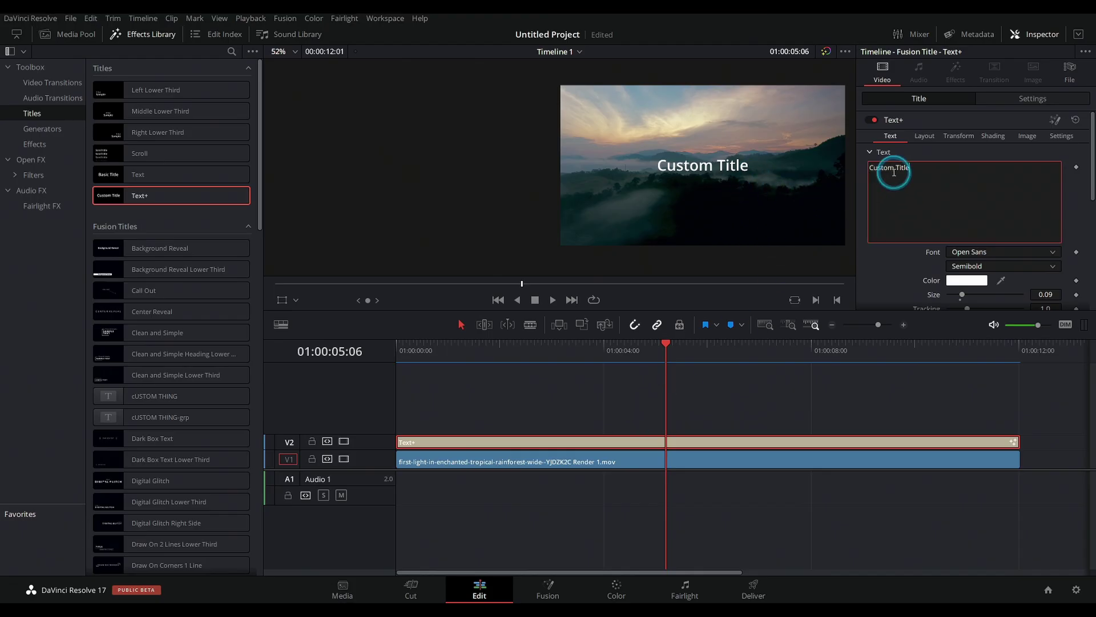
key(ctrl+a)
text(MOUNTAINS ARE VE)
key(BackSpace)
text(ERY GOOD)
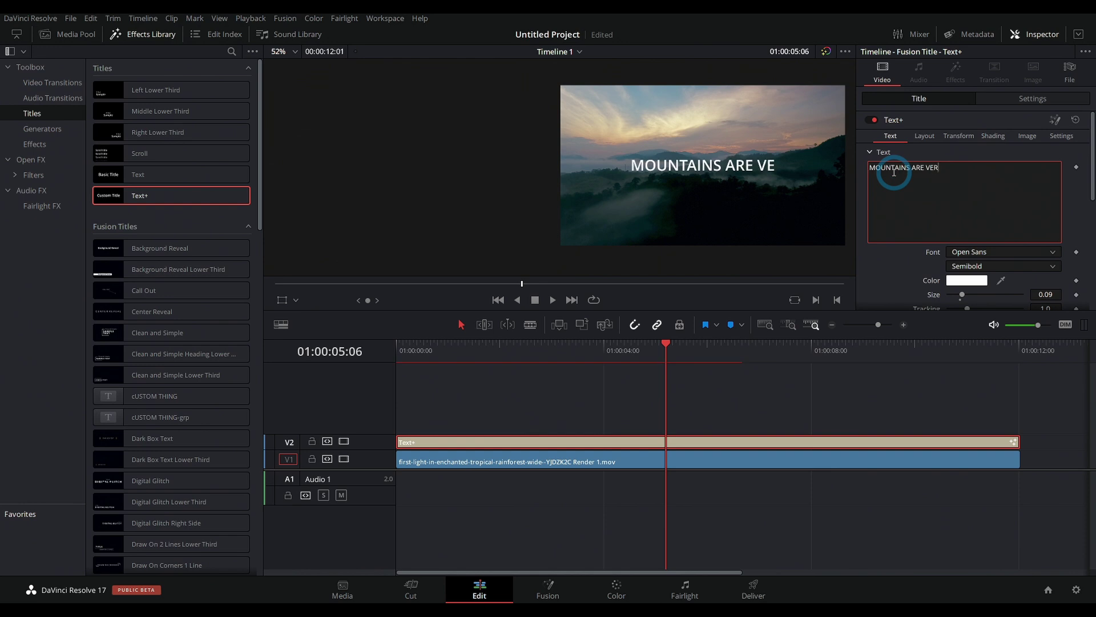
scroll(899, 264, down, 2)
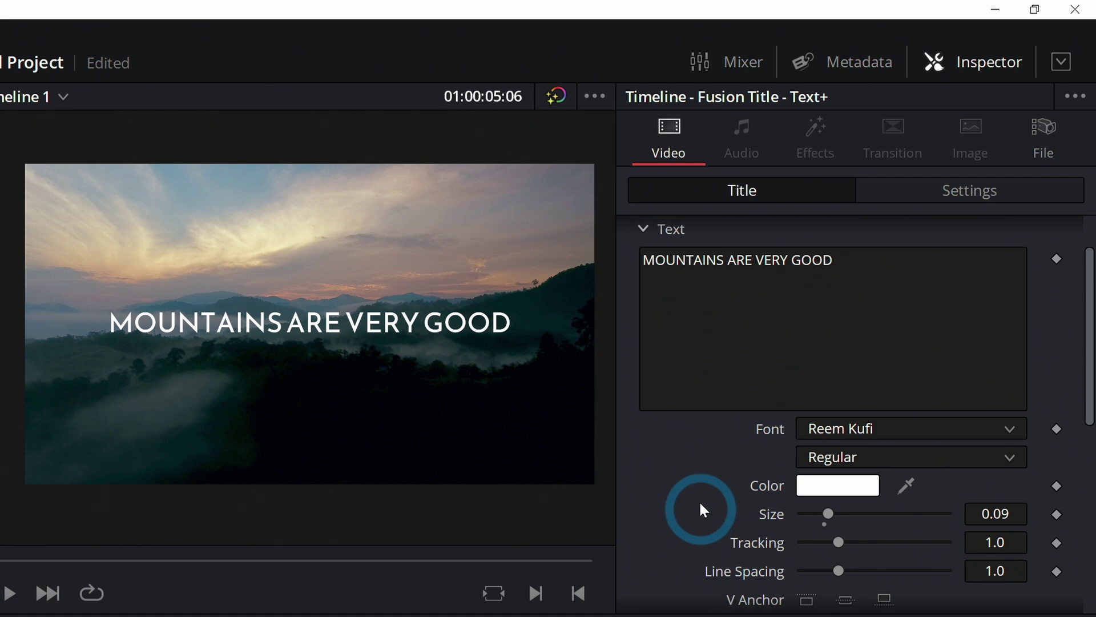
Rotate the title's characters 2.6 about Z and shear them along X into an italic-like slant.
scroll(899, 260, down, 4)
scroll(703, 502, up, 6)
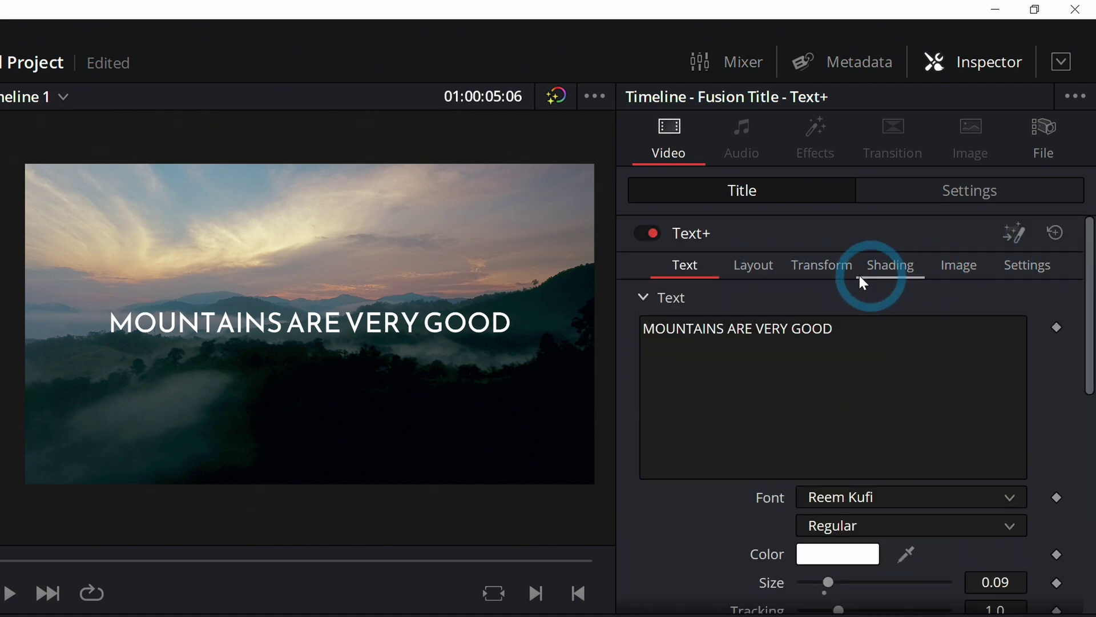
click(761, 276)
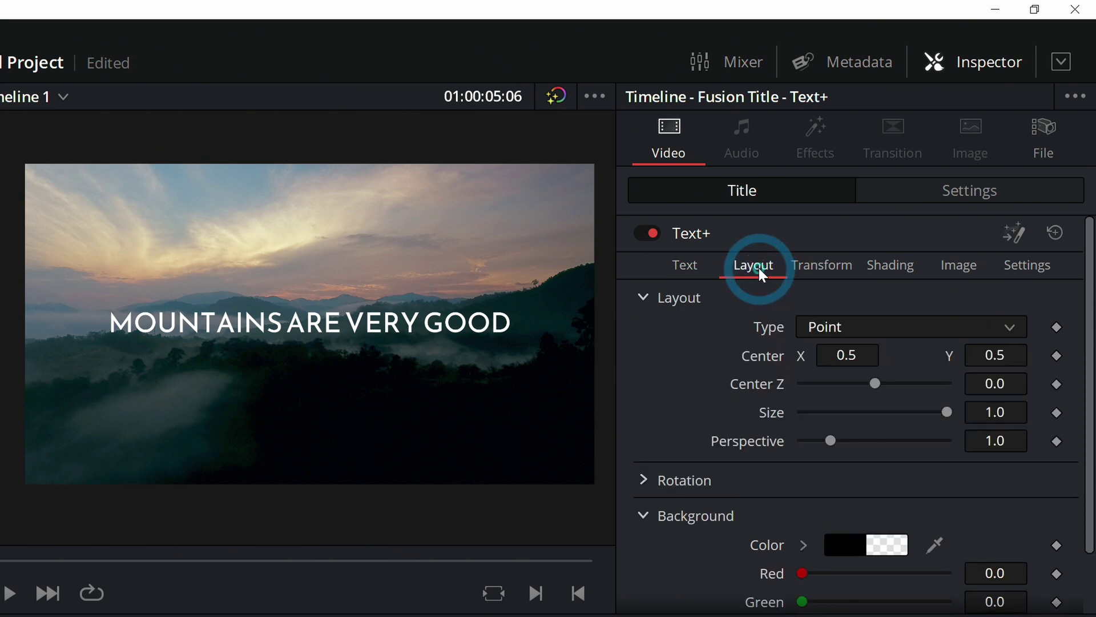
click(822, 265)
click(645, 451)
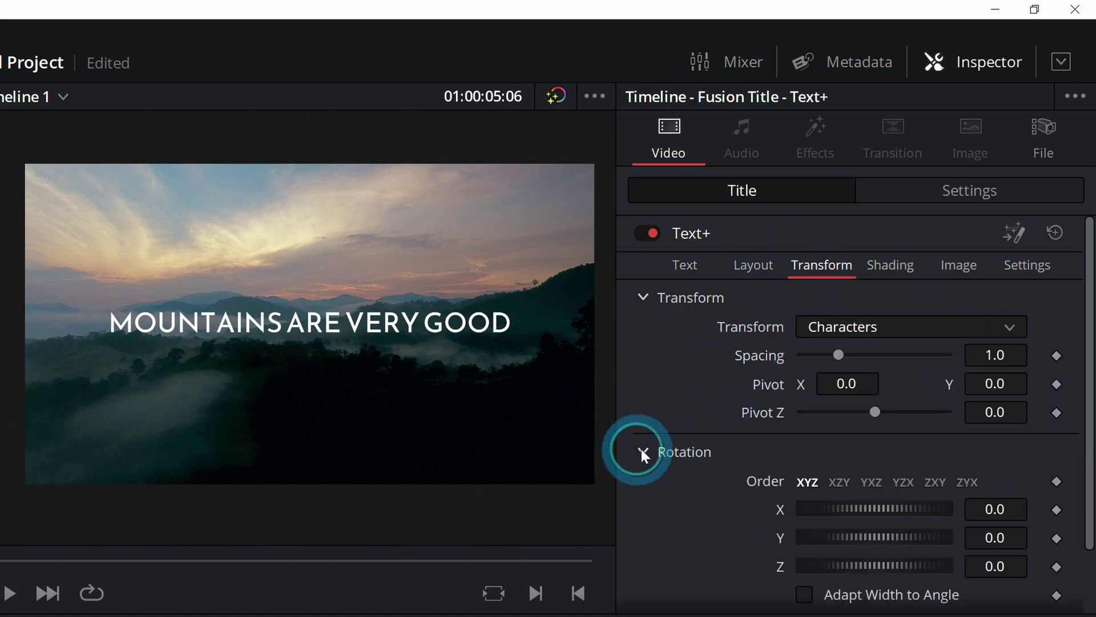
scroll(694, 396, down, 1)
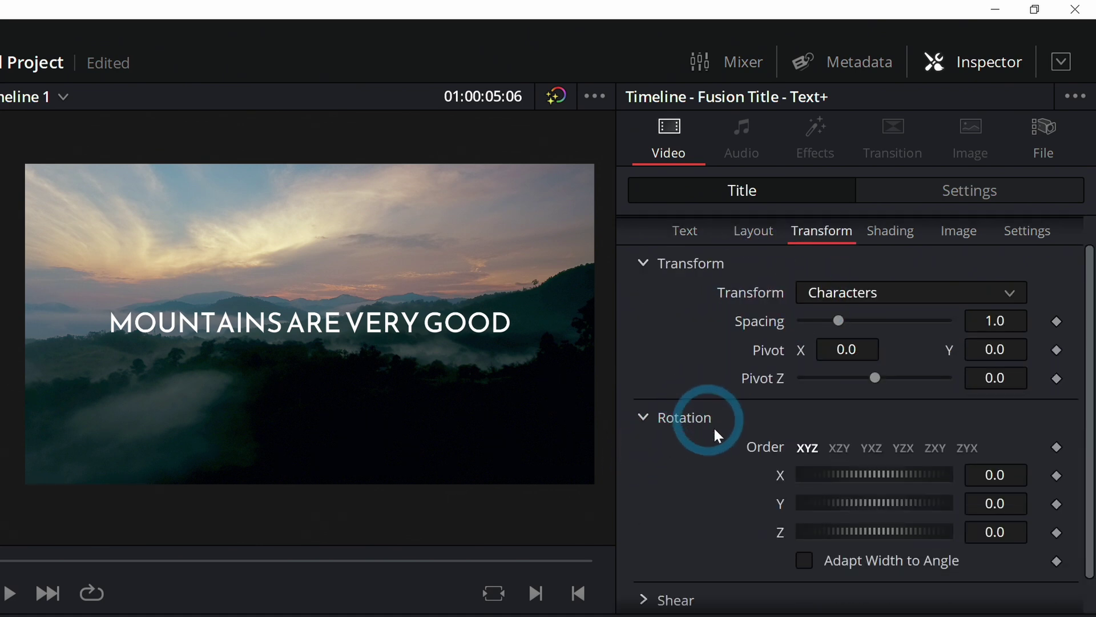
mouse_move(881, 531)
mouse_down()
mouse_move(859, 515)
mouse_move(884, 514)
mouse_up()
double_click(884, 517)
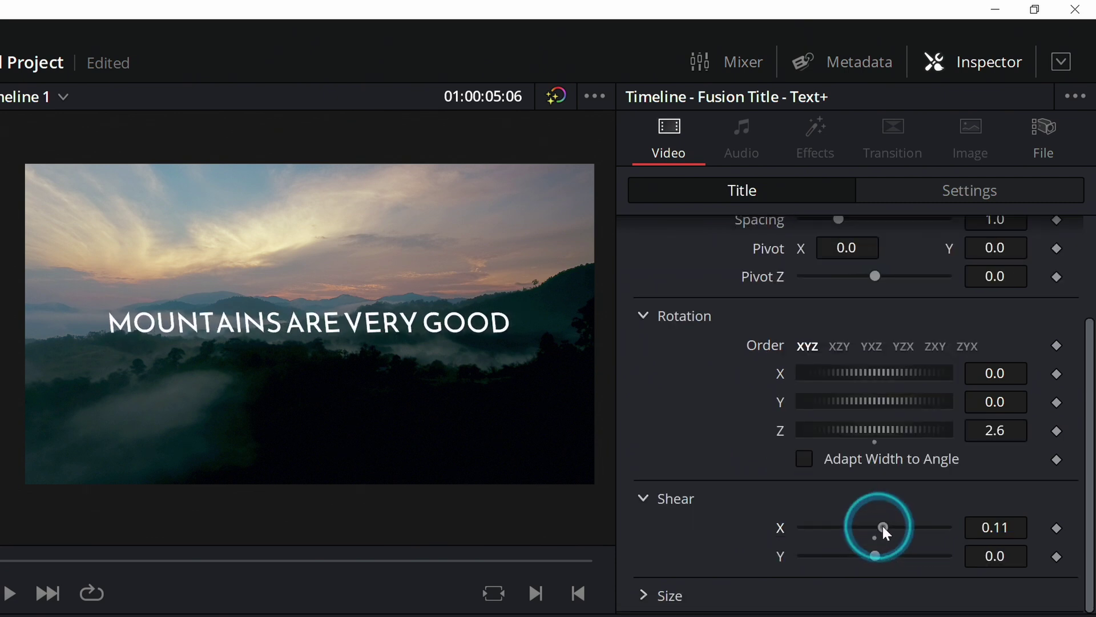
mouse_move(883, 521)
mouse_down()
mouse_move(906, 526)
mouse_move(778, 516)
mouse_up()
Change the fill color of shading element 1 to hot pink with red 1.0, green 0.062745 and blue 0.596078.
click(893, 264)
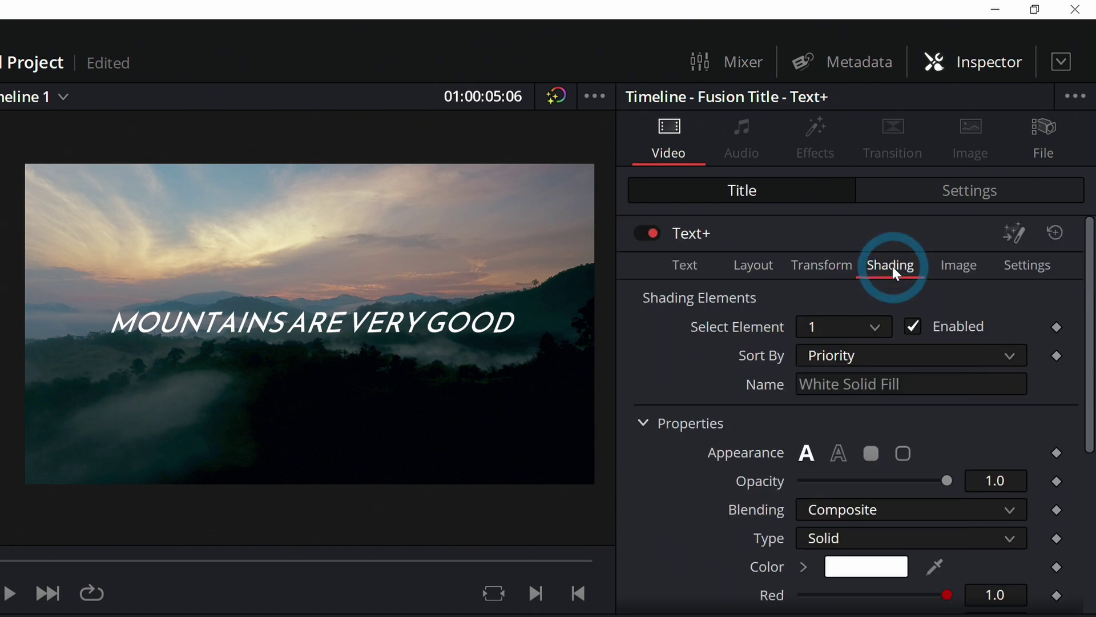
click(781, 321)
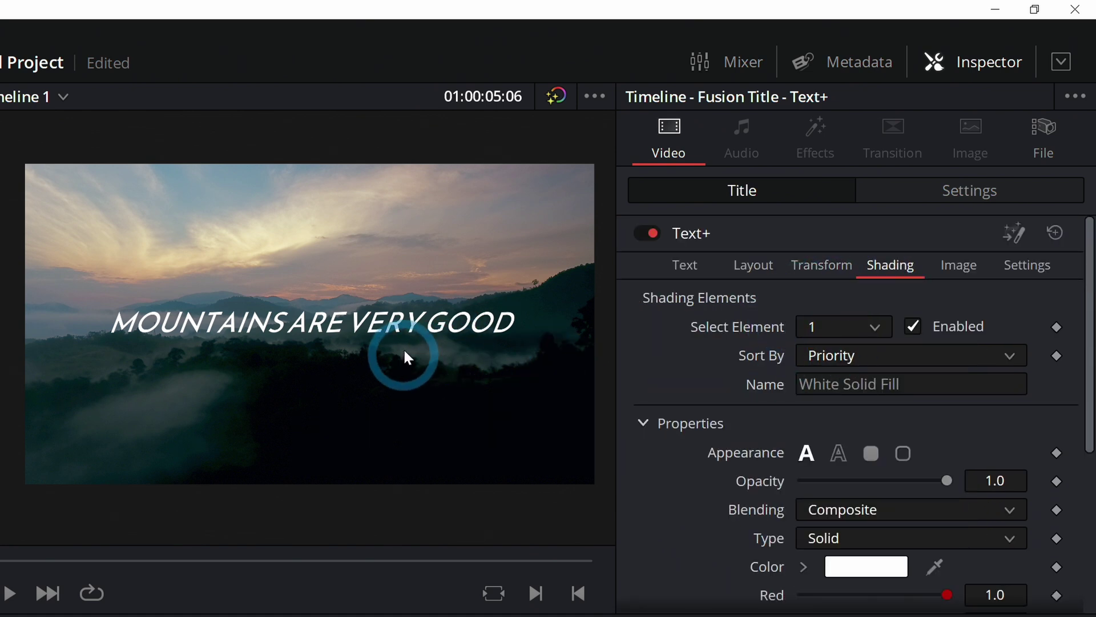
scroll(524, 324, up, 4)
drag(528, 334, 215, 324)
scroll(215, 325, up, 3)
drag(92, 296, 469, 328)
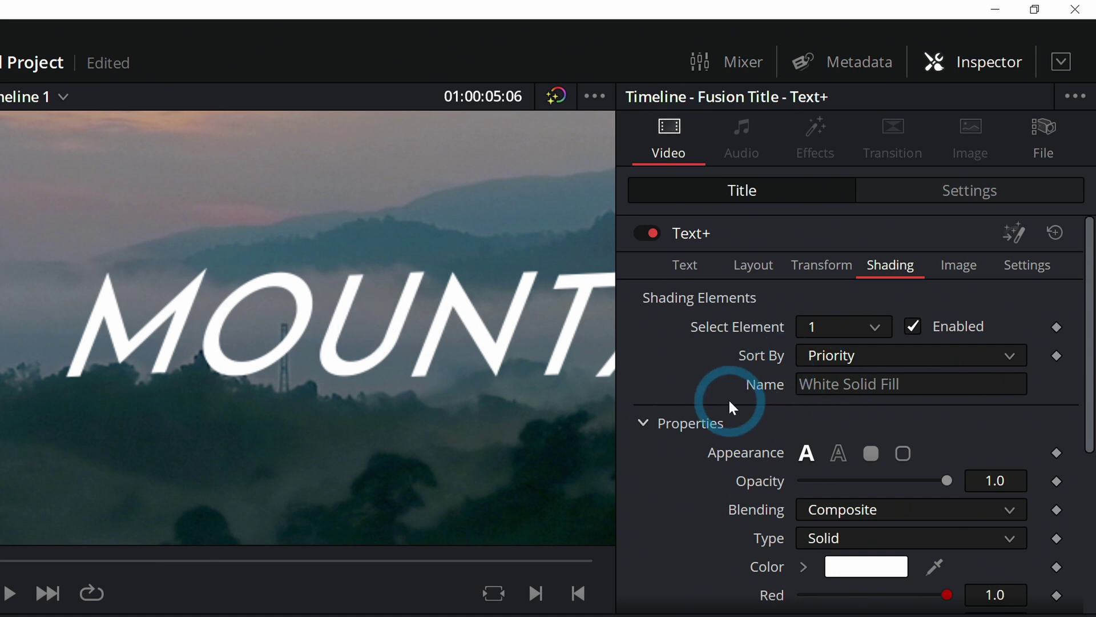
scroll(728, 399, down, 2)
click(898, 504)
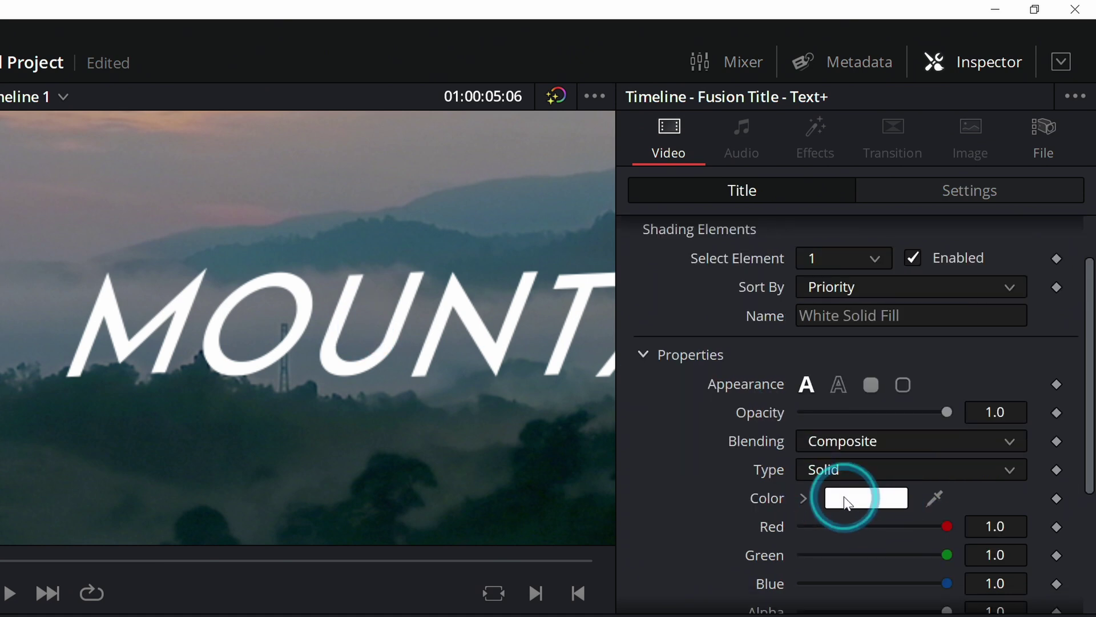
drag(155, 497, 29, 428)
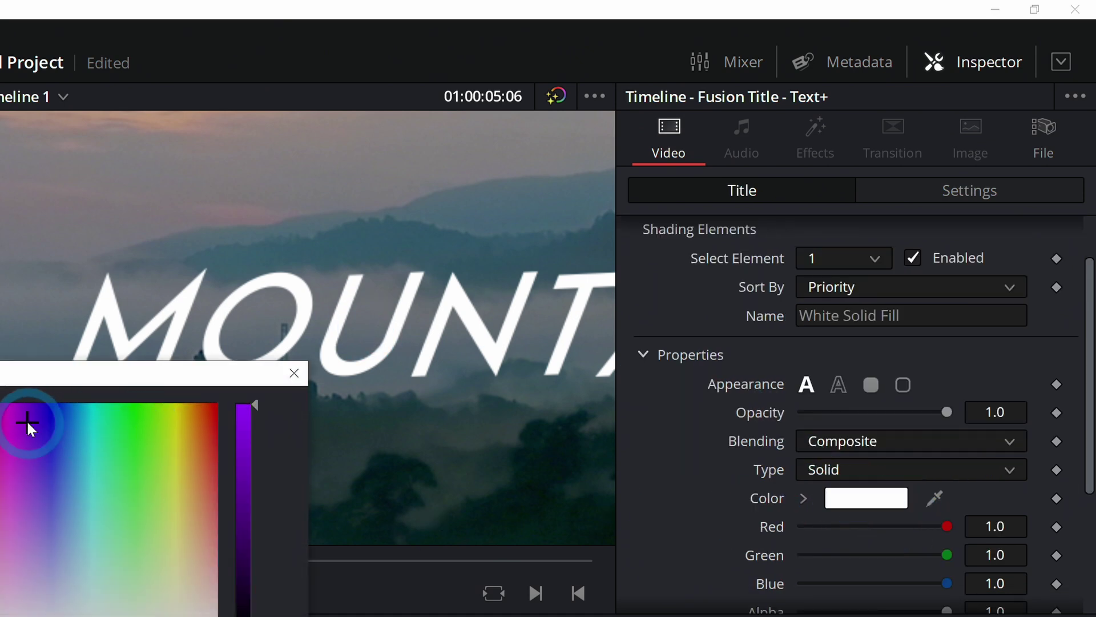
click(539, 509)
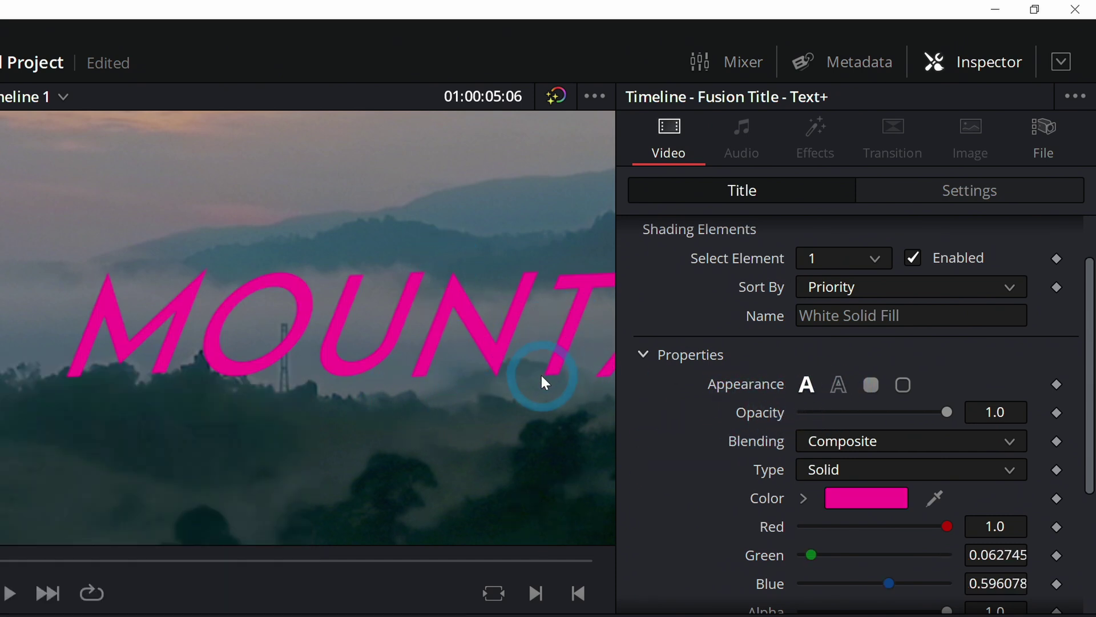
Try the outline and filled-box appearances on shading element 1, ending on the plain text fill.
click(837, 386)
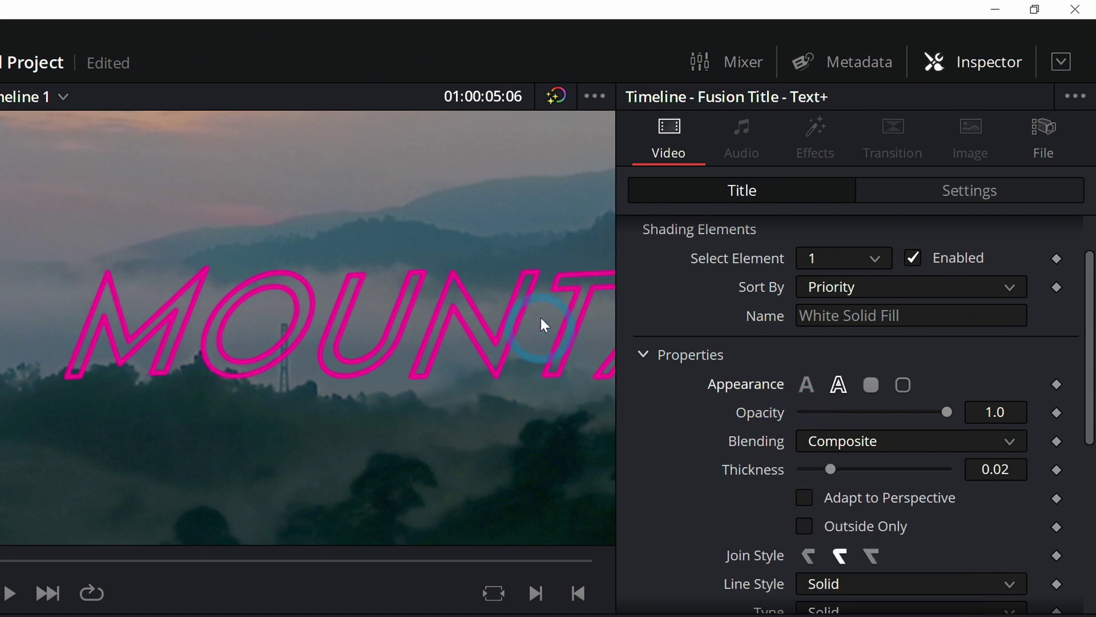
click(871, 384)
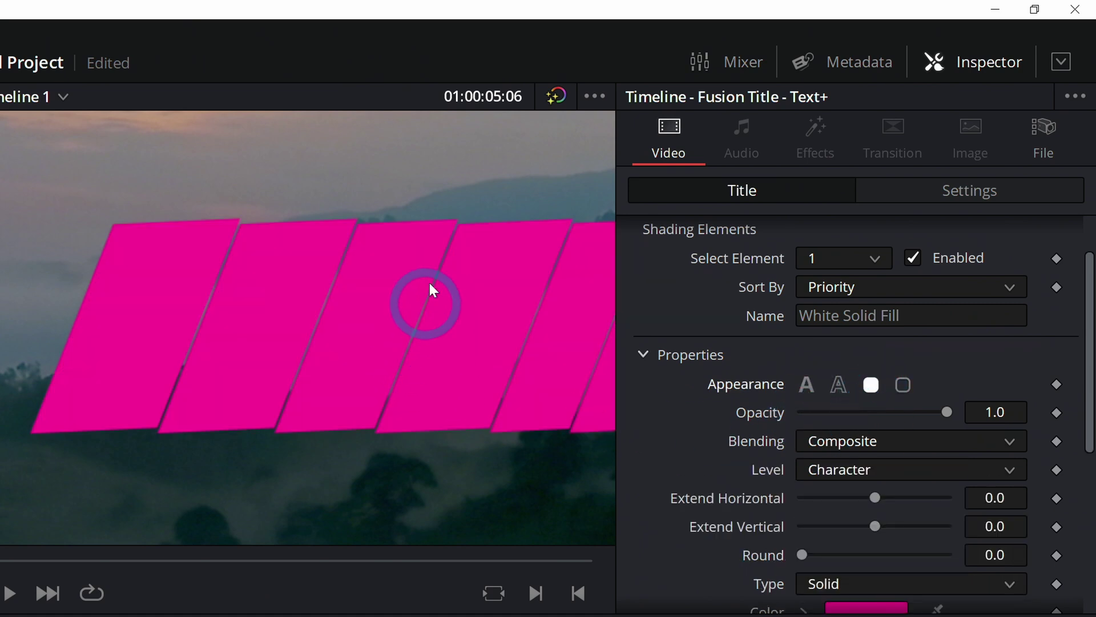
click(807, 386)
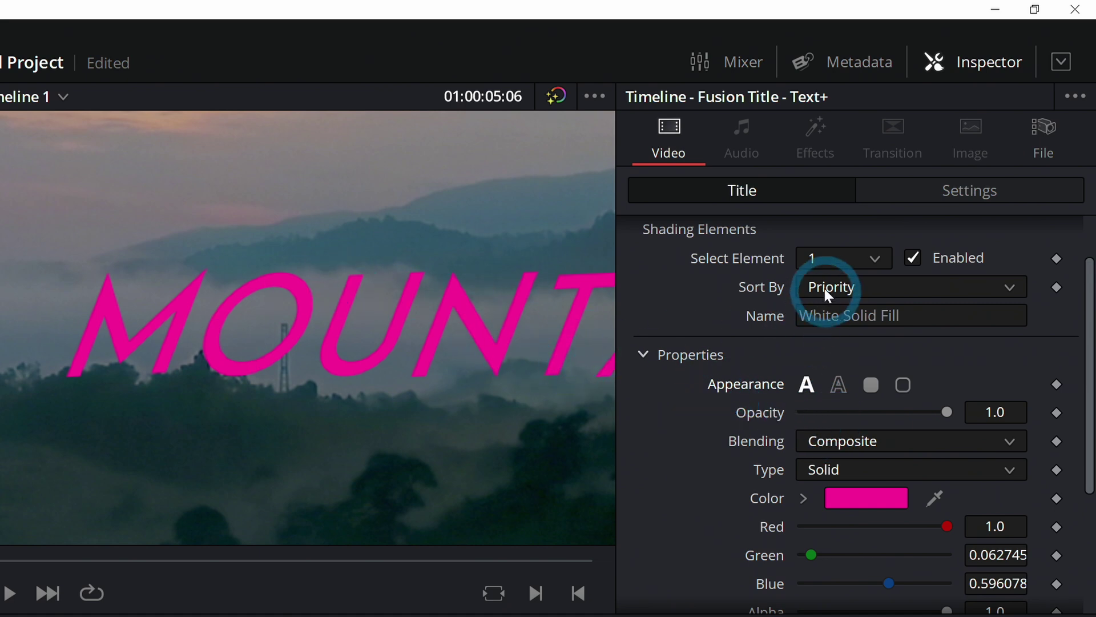
Set the fill color of shading element 1 back to white.
click(828, 258)
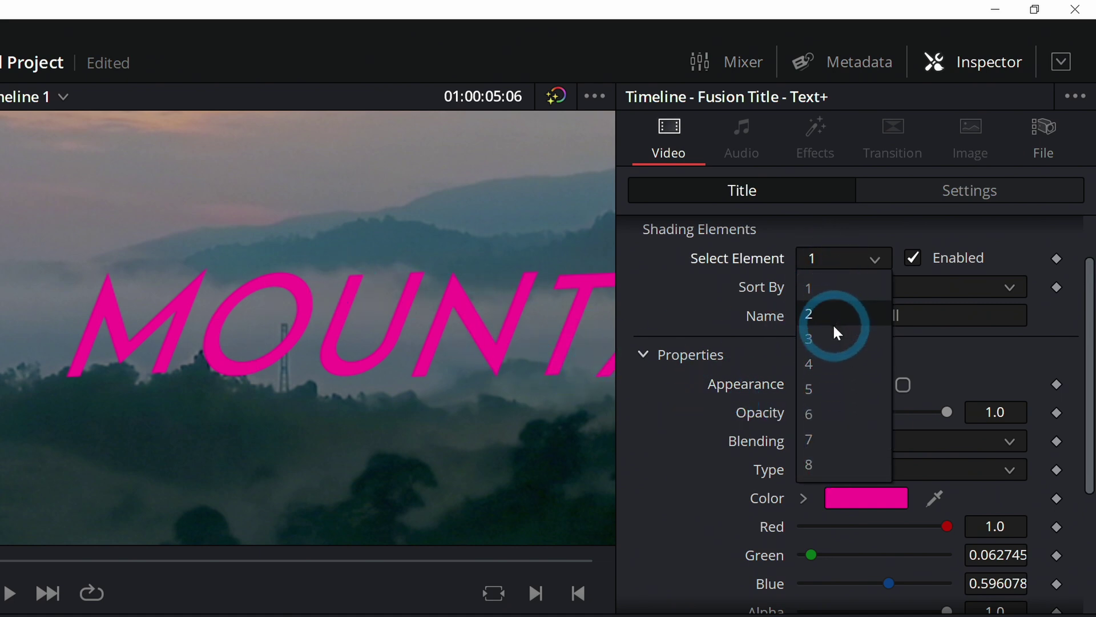
click(695, 327)
click(877, 494)
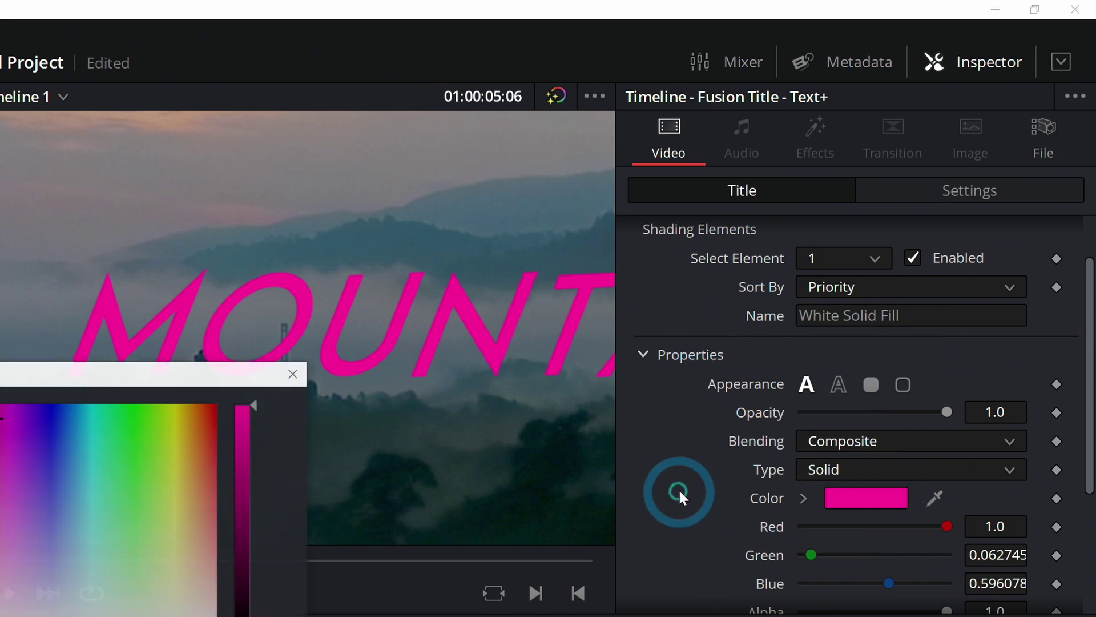
click(3, 556)
click(171, 614)
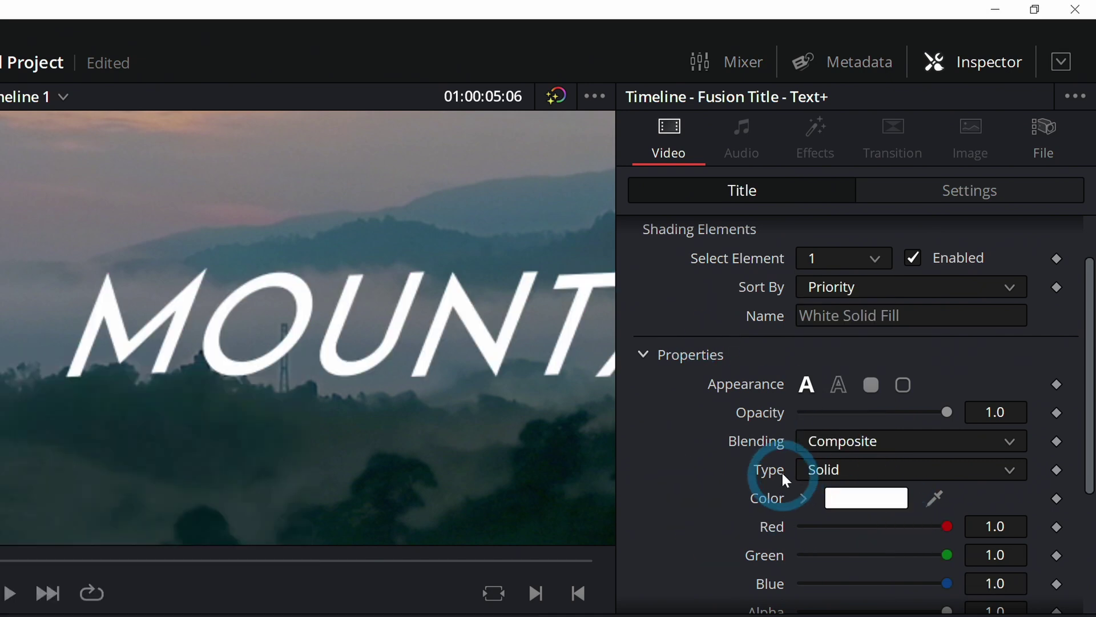
Enable shading element 2 to give the title its red outline.
click(847, 268)
click(845, 312)
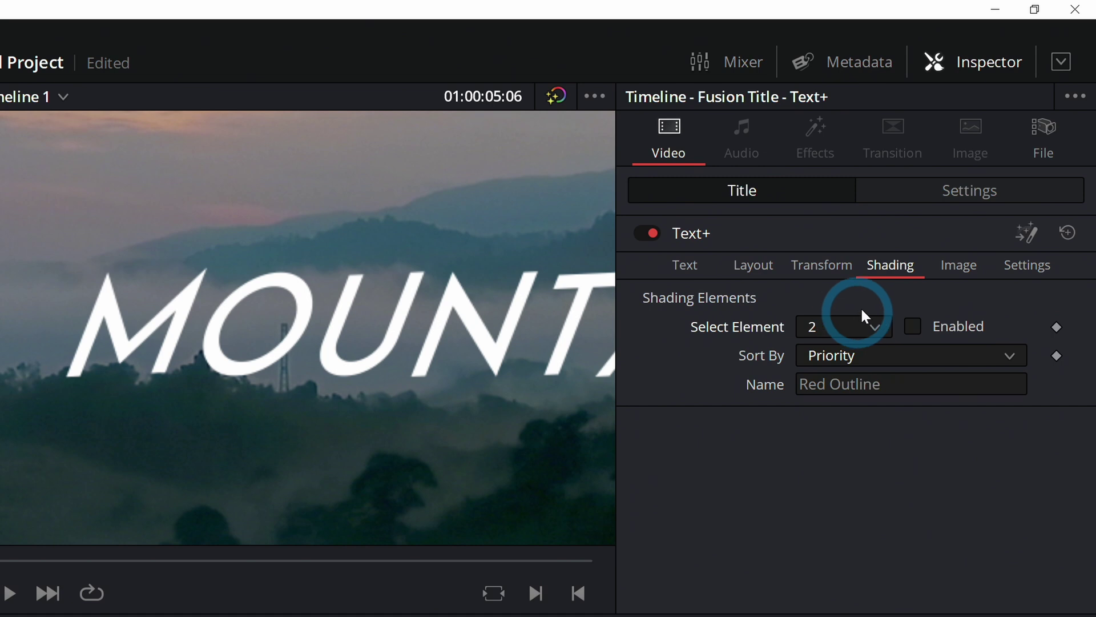
scroll(732, 381, down, 1)
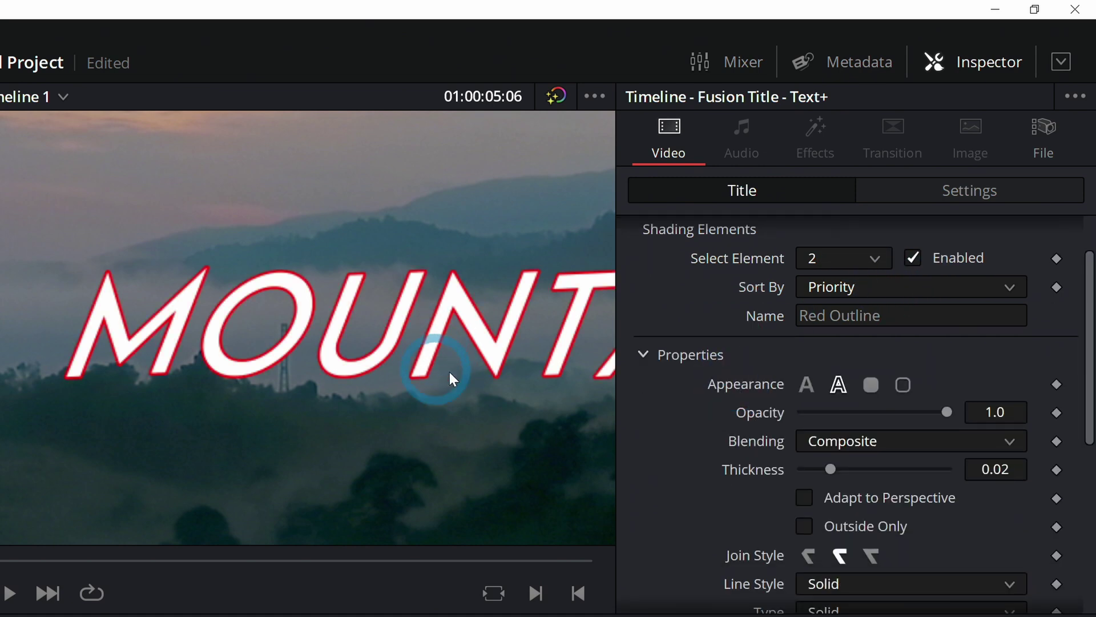
Switch shading element 2 to a filled box behind each character and set Extend Vertical to -0.5.
scroll(729, 400, down, 2)
click(871, 316)
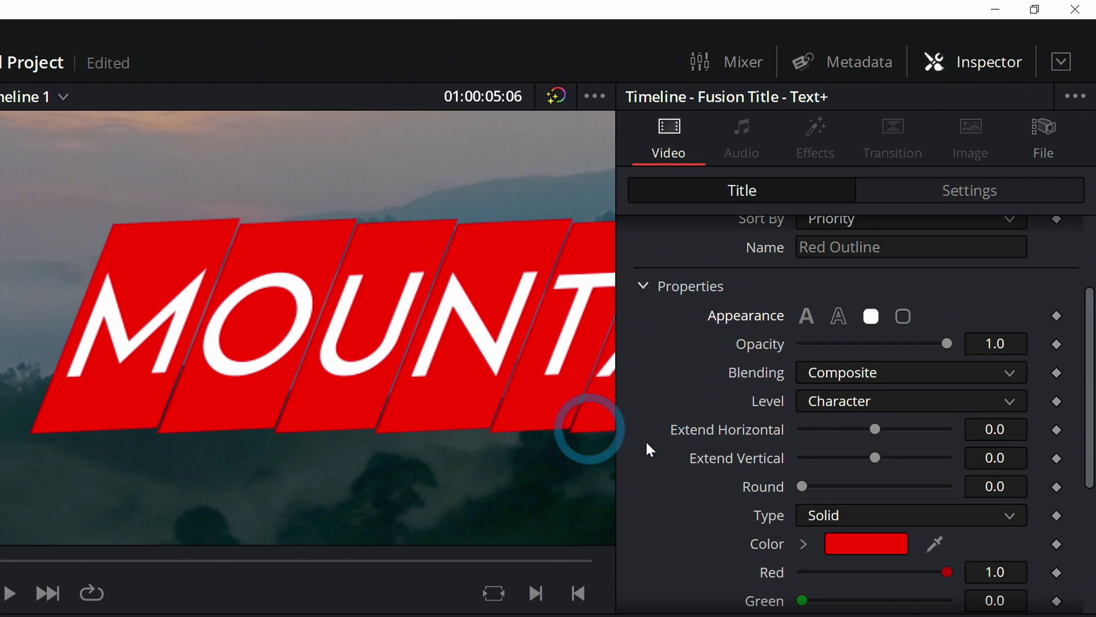
drag(875, 457, 191, 408)
scroll(468, 386, down, 2)
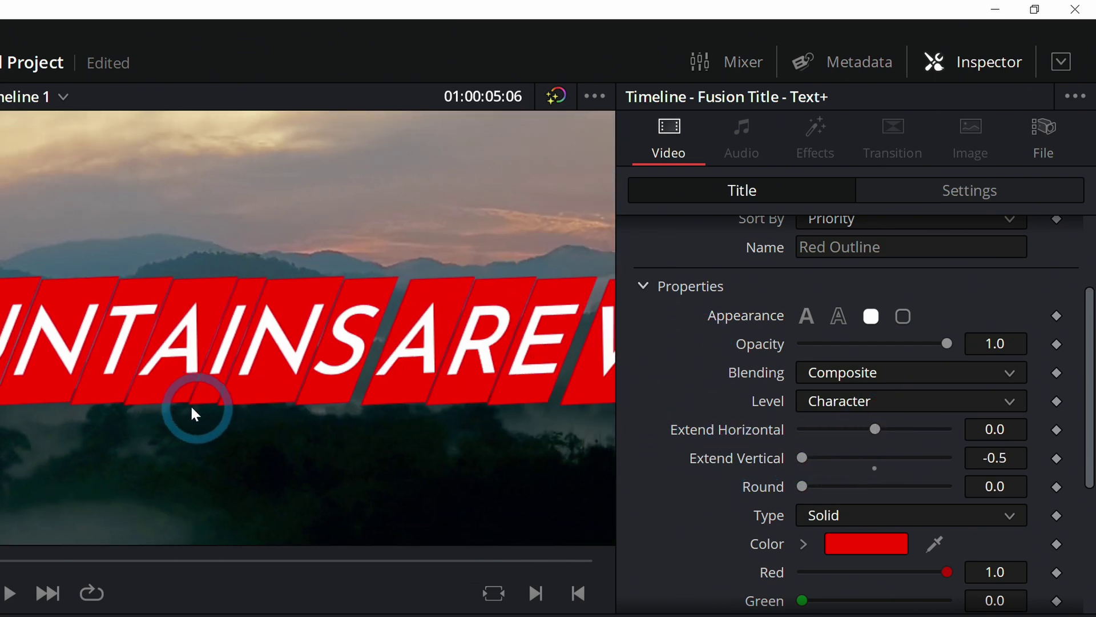
scroll(374, 398, down, 2)
drag(374, 397, 238, 398)
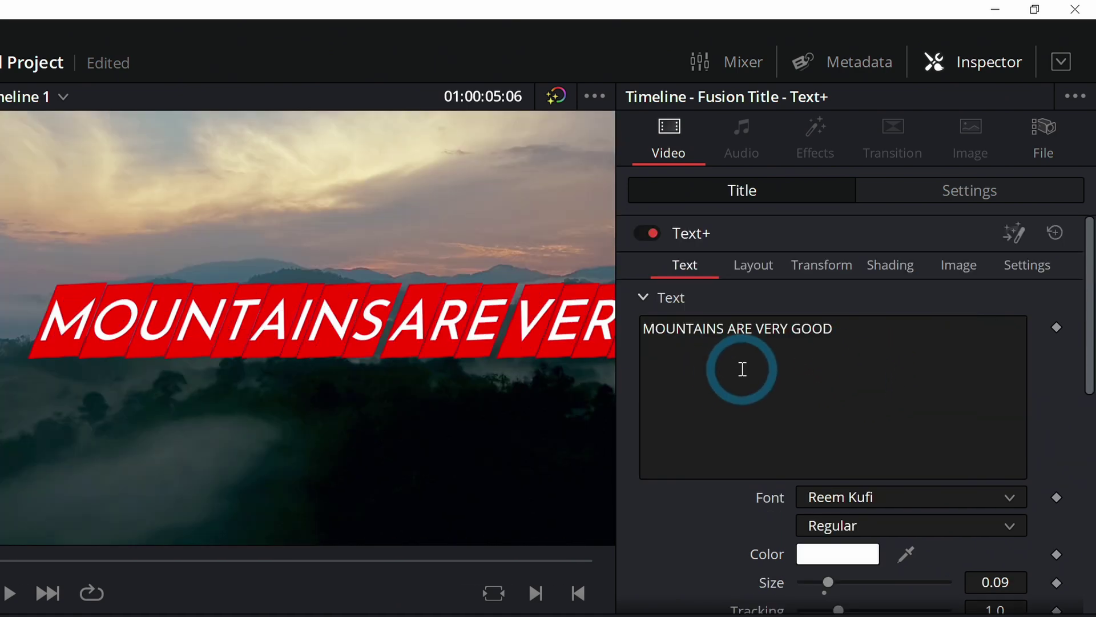
Remove the word "ARE" and the extra space so the title reads "MOUNTAINS VERY GOOD".
click(758, 330)
double_click(736, 329)
key(BackSpace)
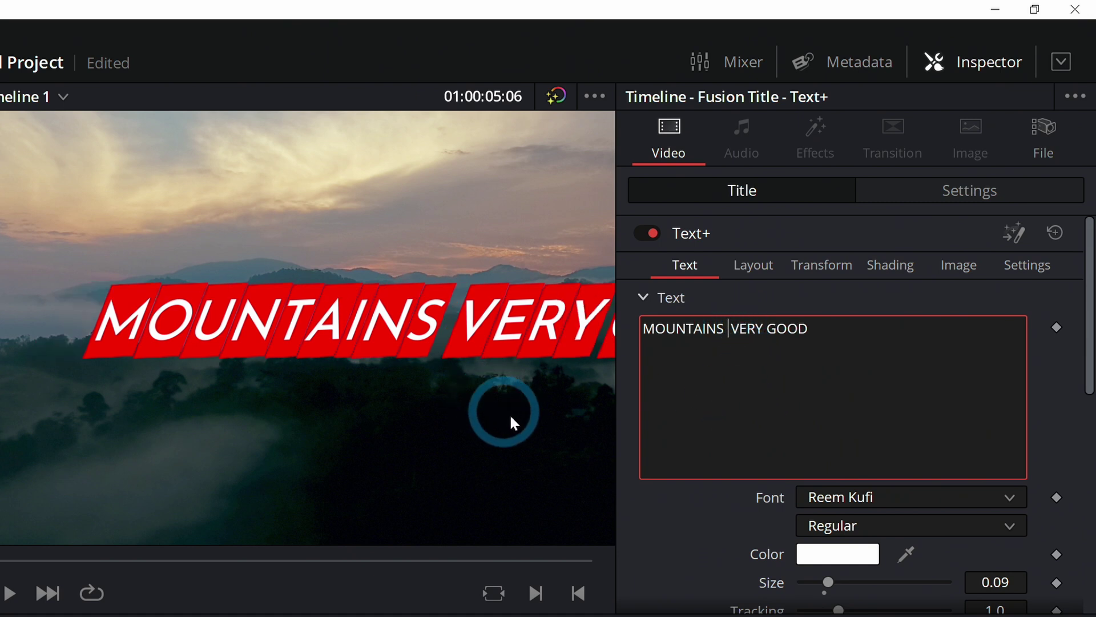
key(BackSpace)
click(767, 332)
key(BackSpace)
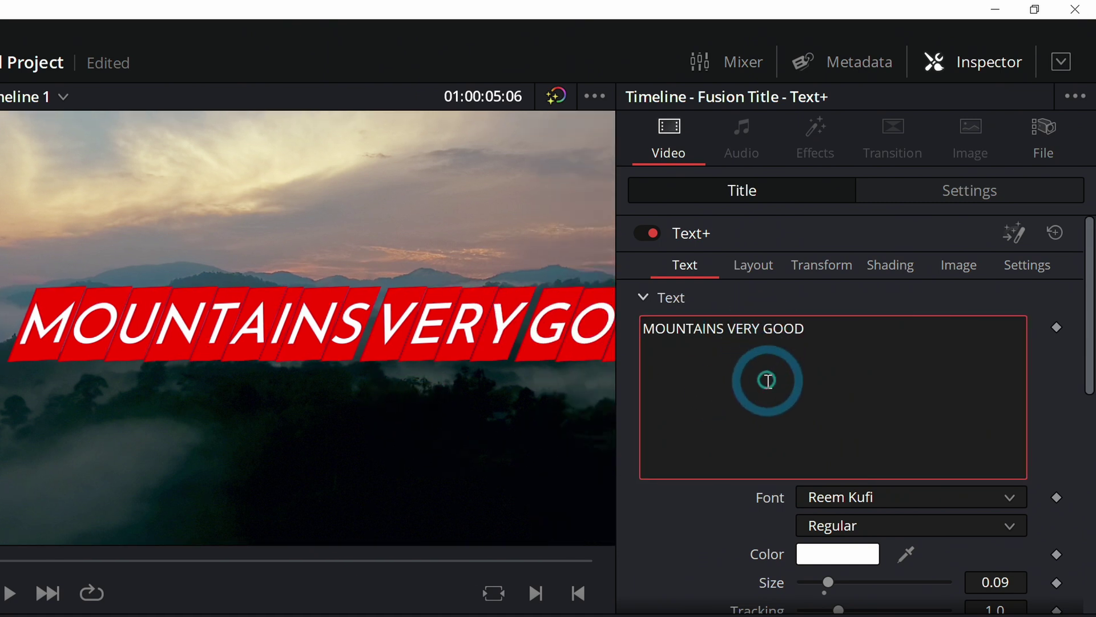
scroll(371, 423, down, 1)
click(447, 423)
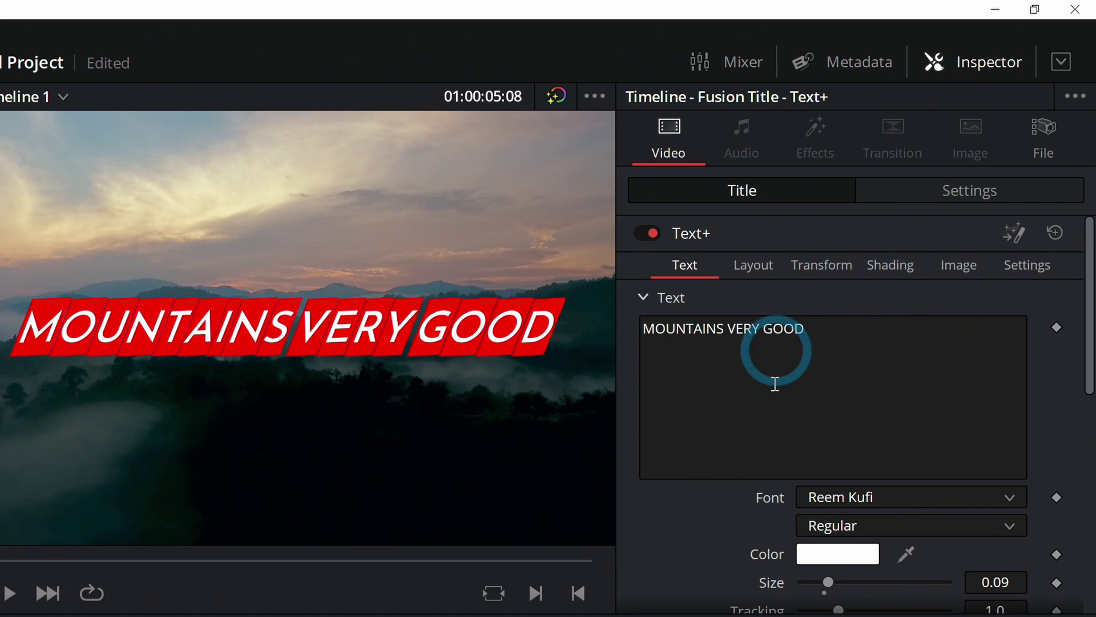
Examine the Text+ title's node composition on the Fusion page and return to the Edit page.
click(1014, 234)
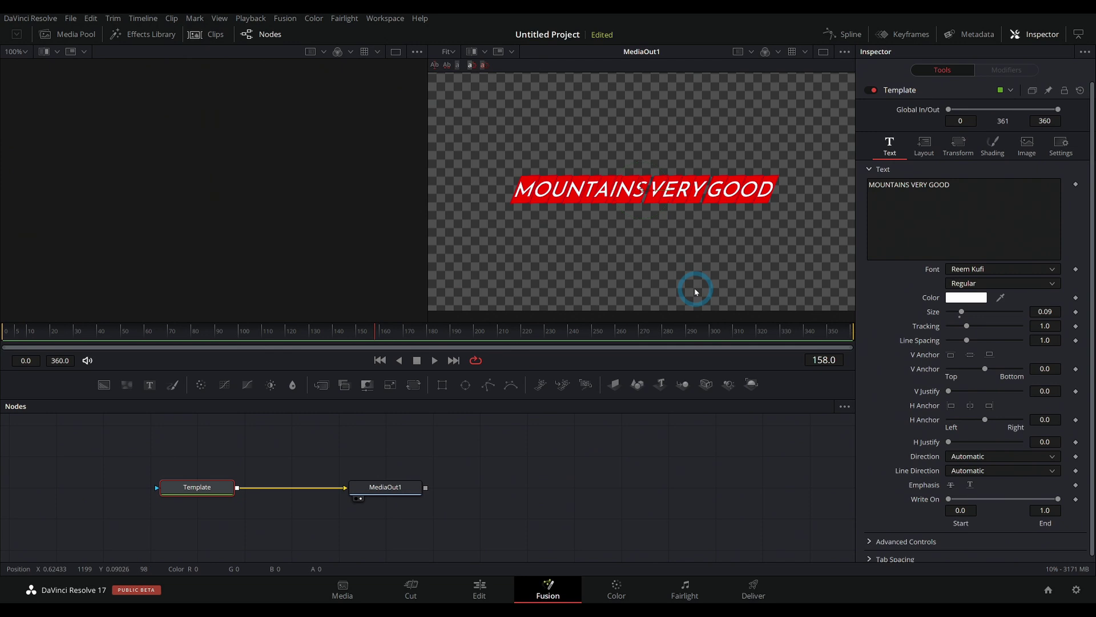
key(shift+4)
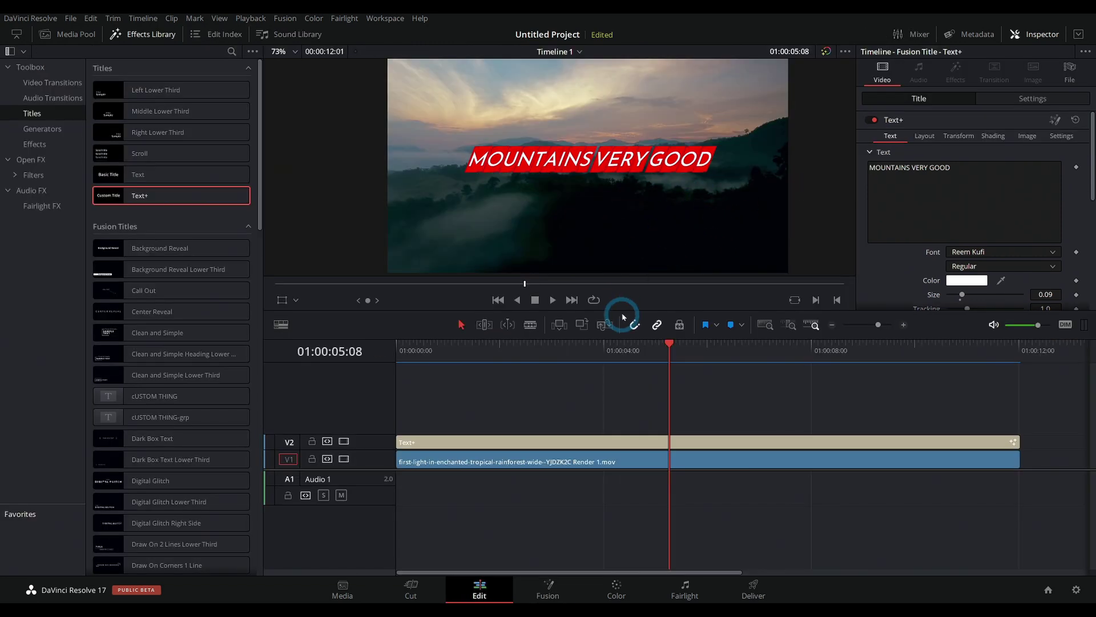